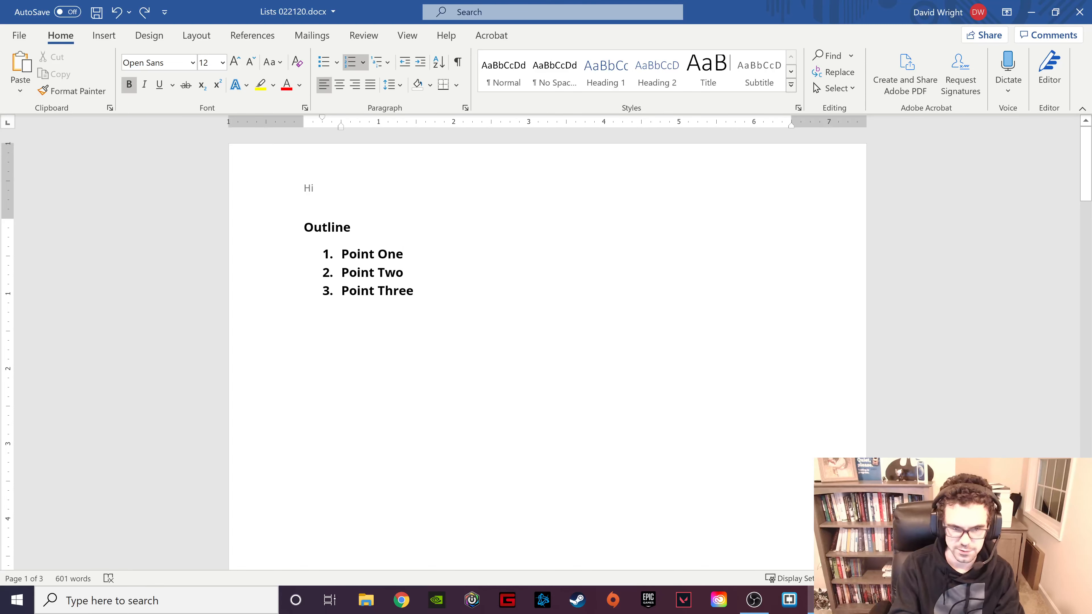
# Add "Point four" as the fourth item of the numbered list under the Outline heading
pyautogui.press('Return')
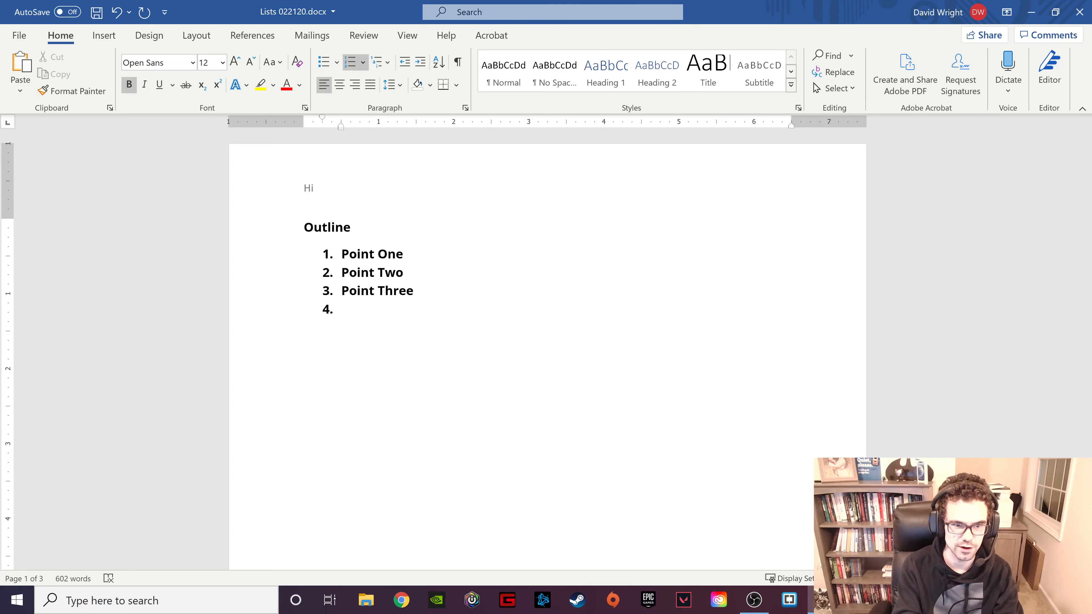
pyautogui.write('Po')
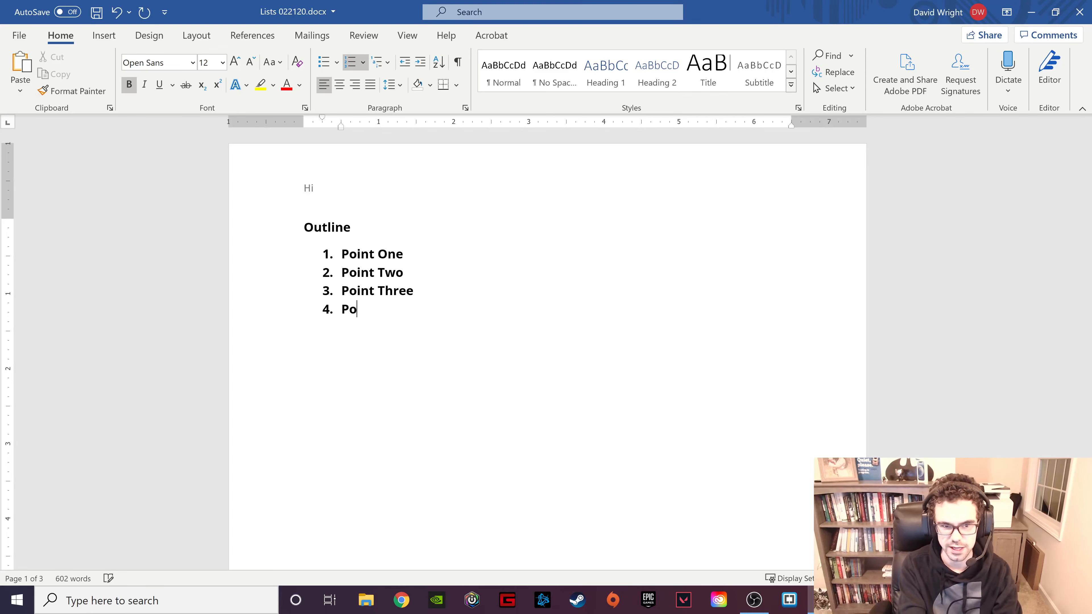
pyautogui.write('int four')
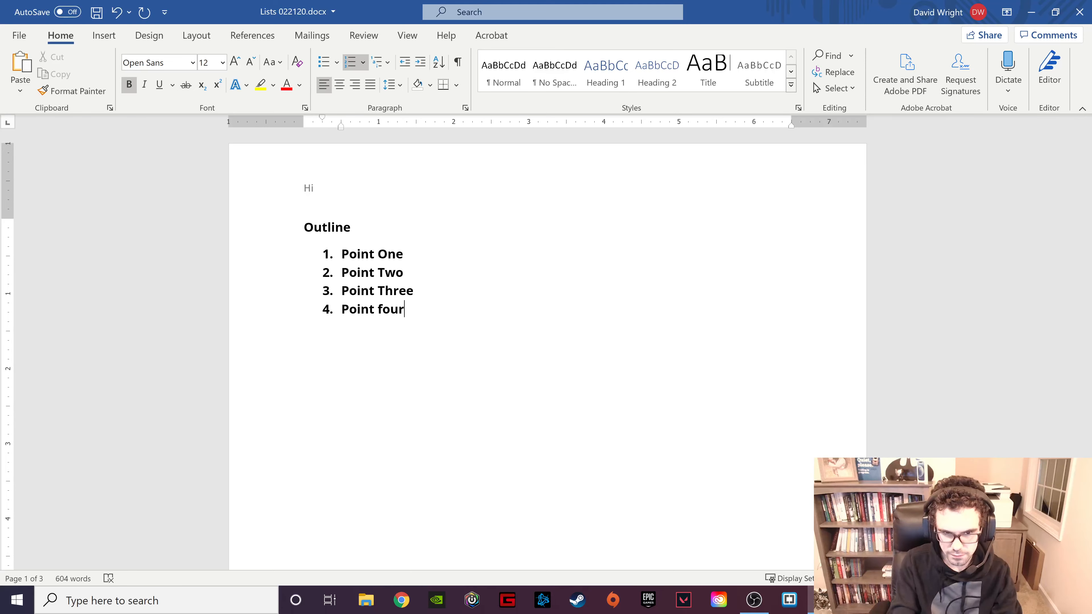
# Add the second-level items "Point A" and "Point B" beneath Point four
pyautogui.press('Return')
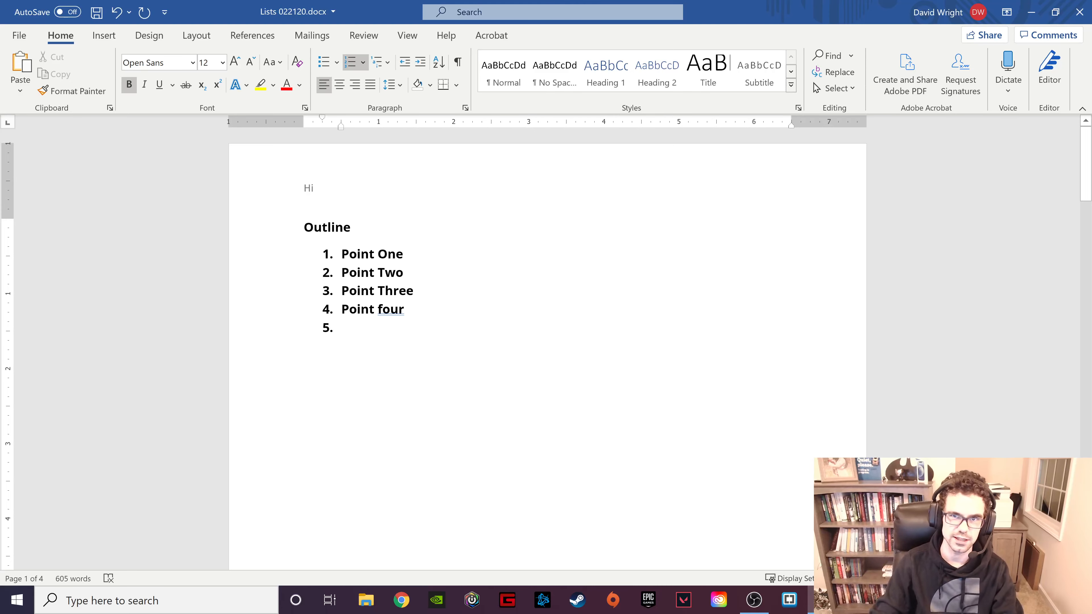
pyautogui.press('Tab')
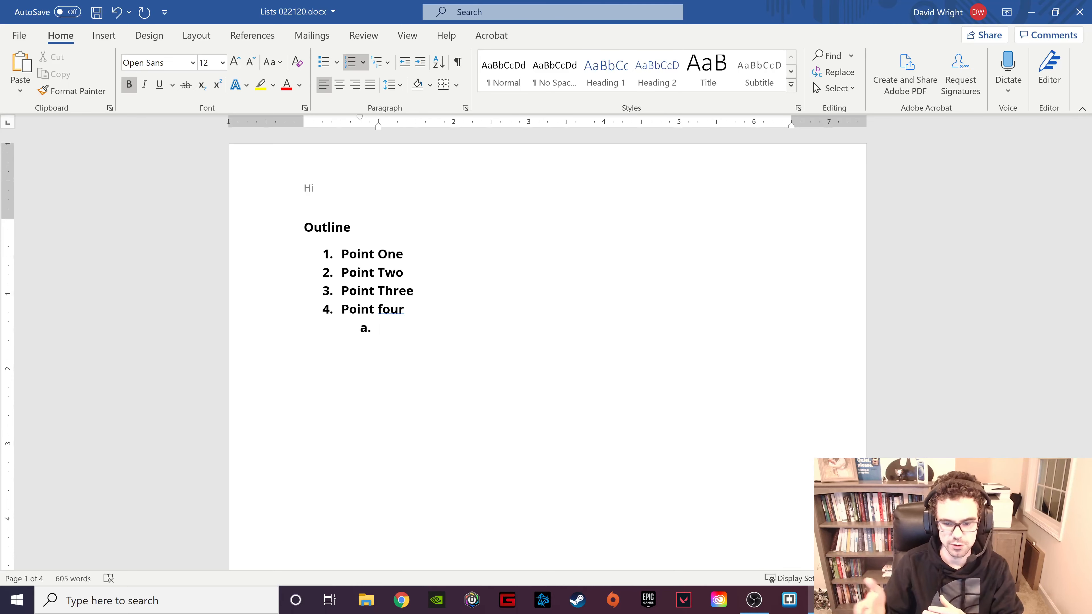
pyautogui.hotkey('shift', 'Tab')
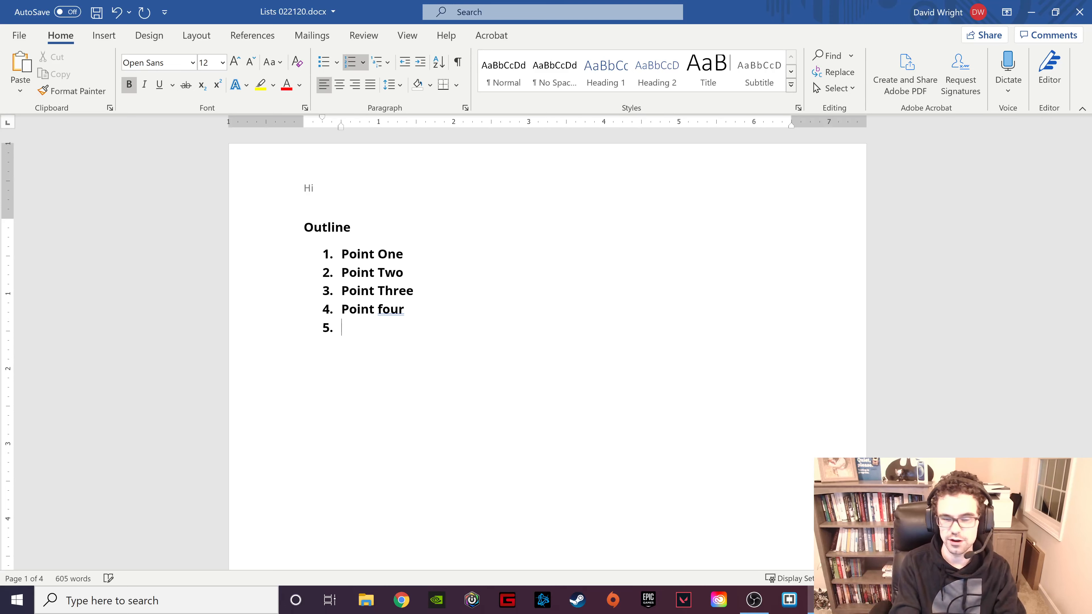
pyautogui.press('Tab')
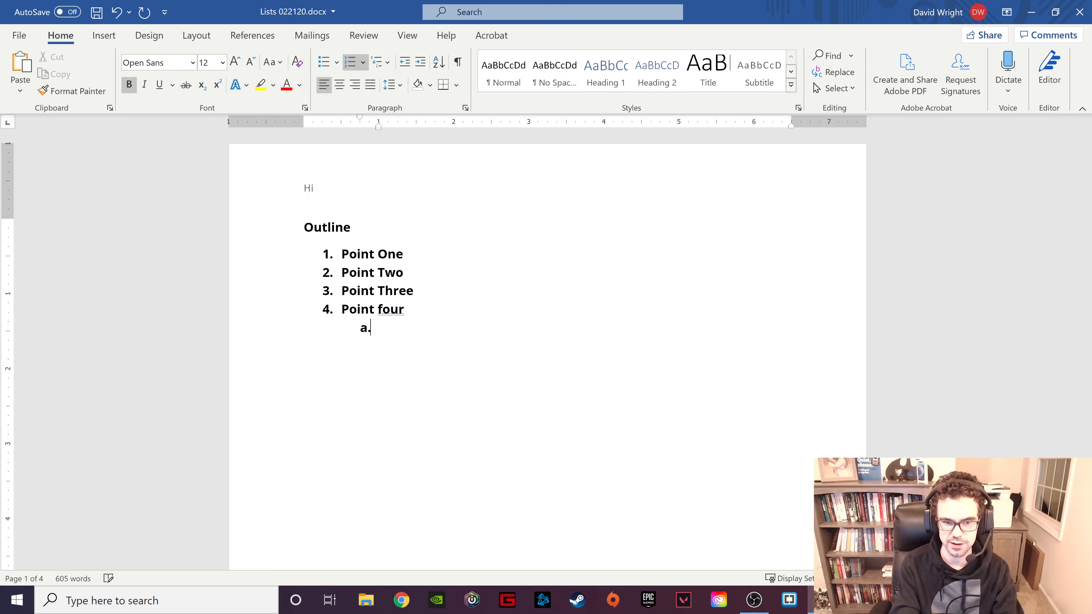
pyautogui.write('Point')
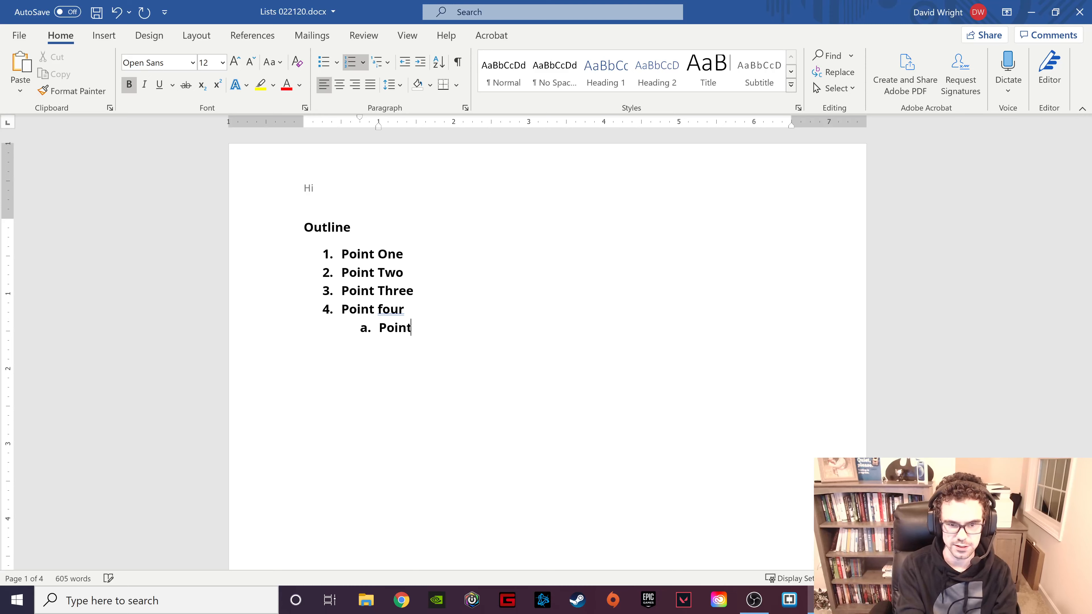
pyautogui.write(' A')
pyautogui.press('Return')
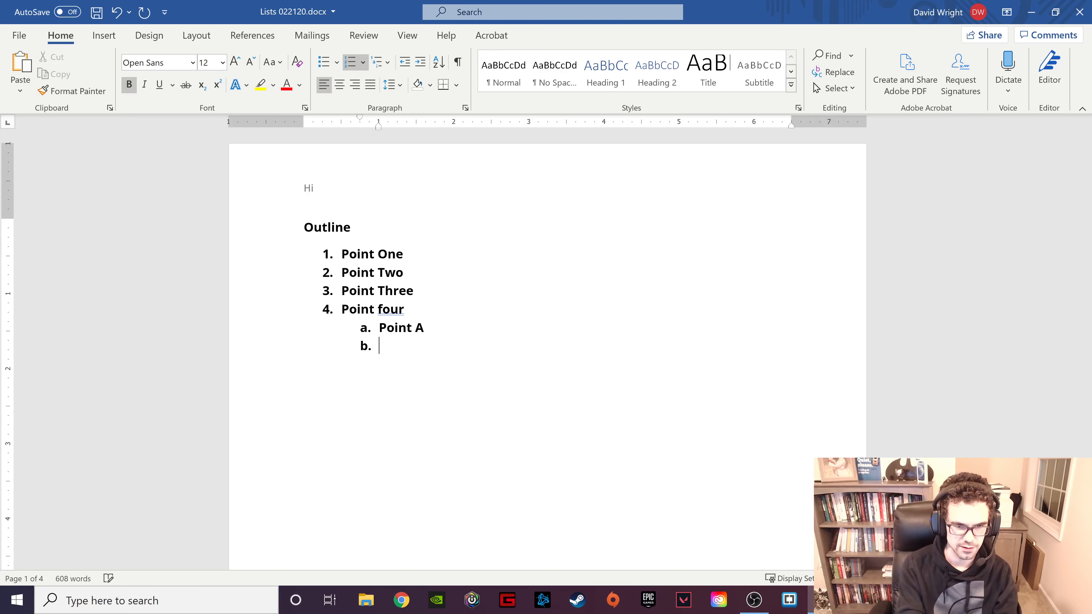
pyautogui.write('Point')
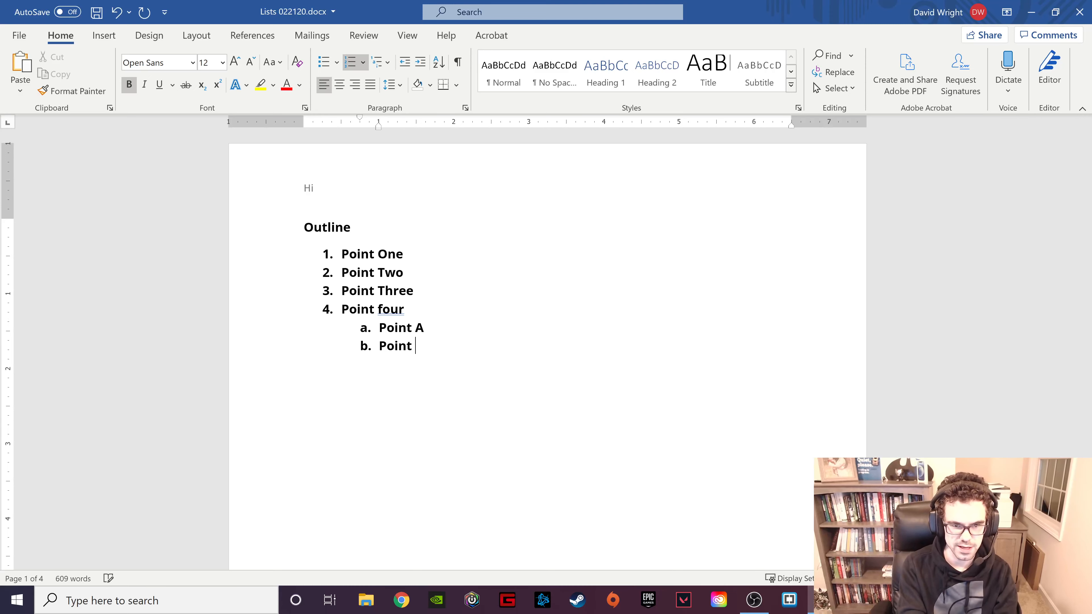
pyautogui.write(' B')
# Add "Point five" below Point B as a new first-level item of the outline list
pyautogui.press('Return')
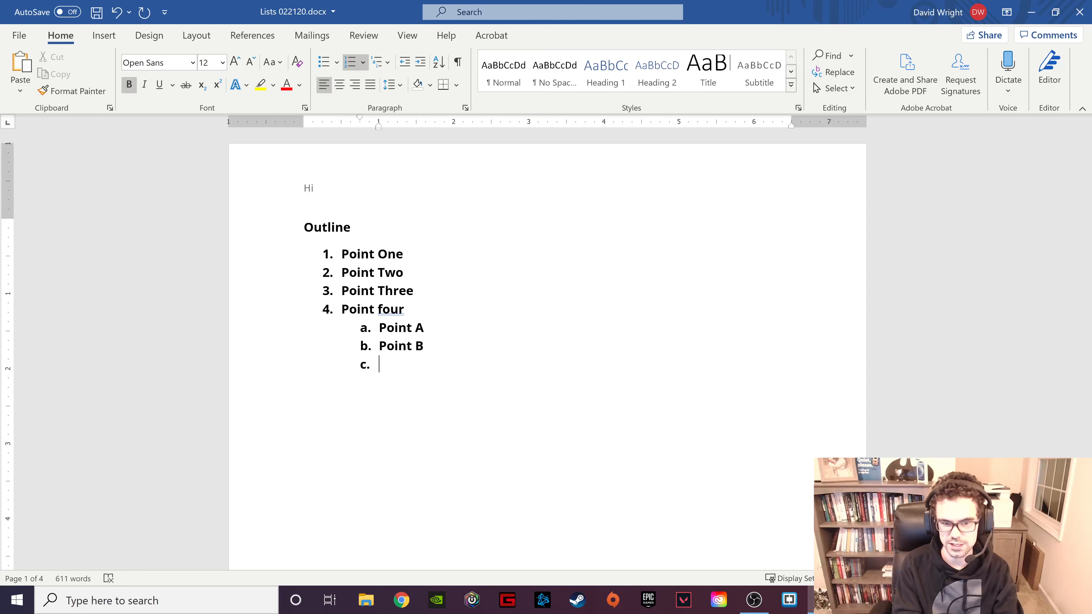
pyautogui.press('Tab')
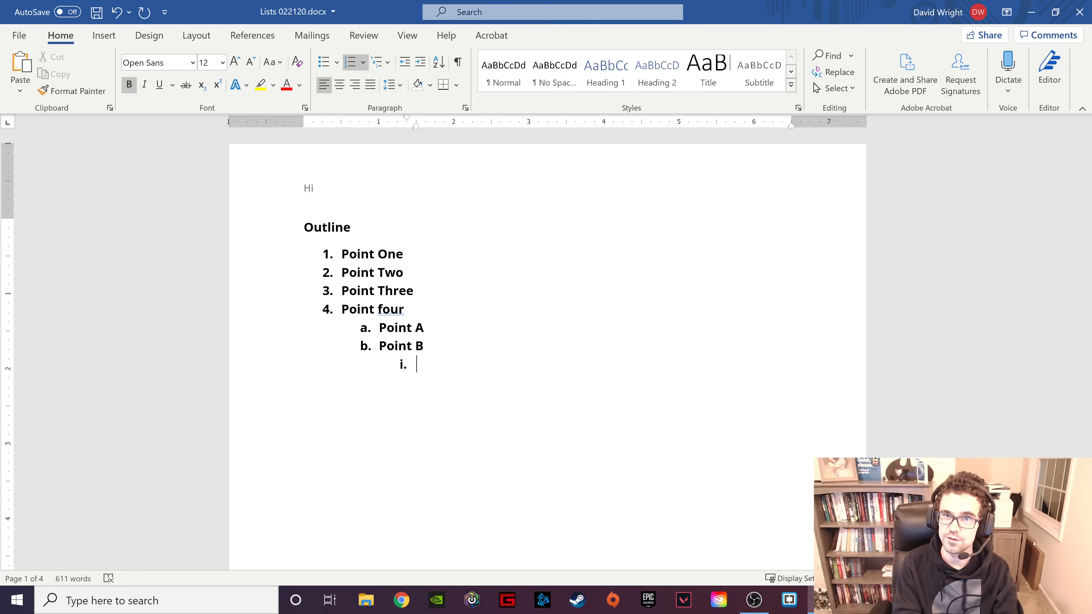
pyautogui.hotkey('shift', 'Tab')
pyautogui.hotkey('shift', 'Tab')
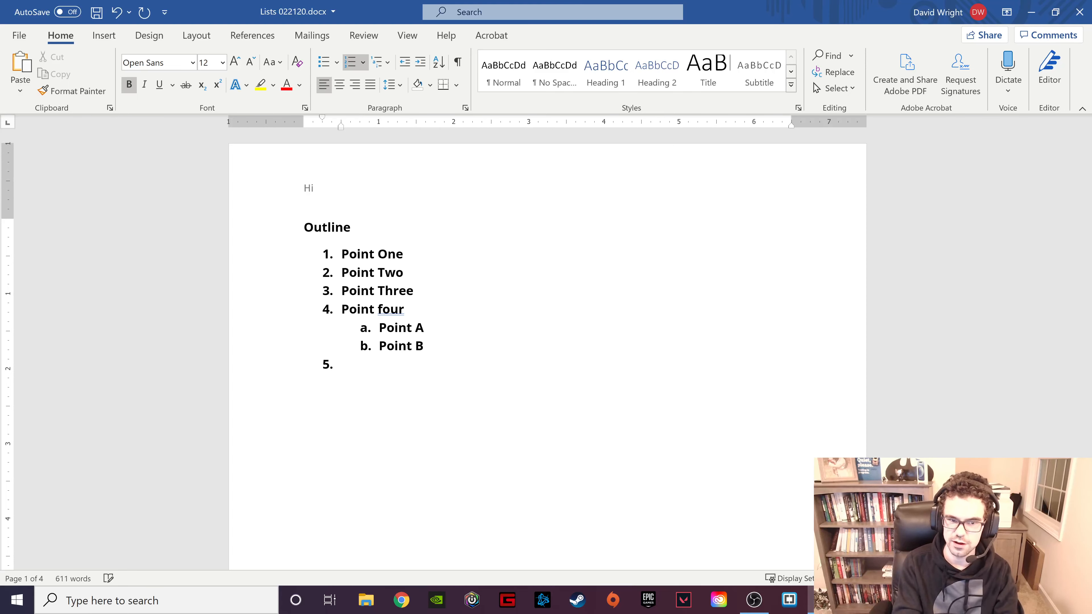
pyautogui.write('Point ')
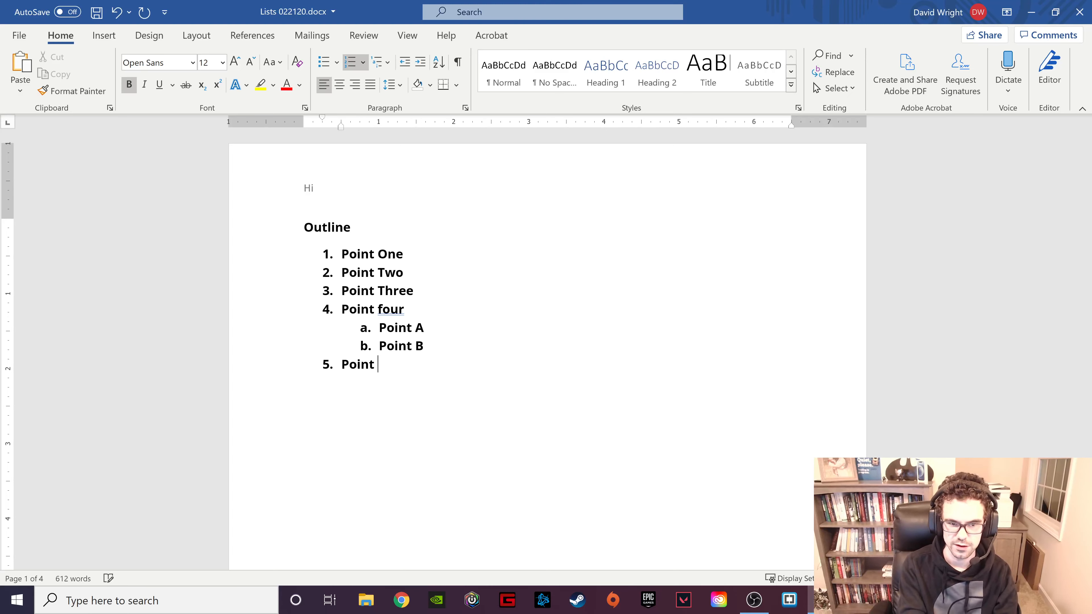
pyautogui.write('five')
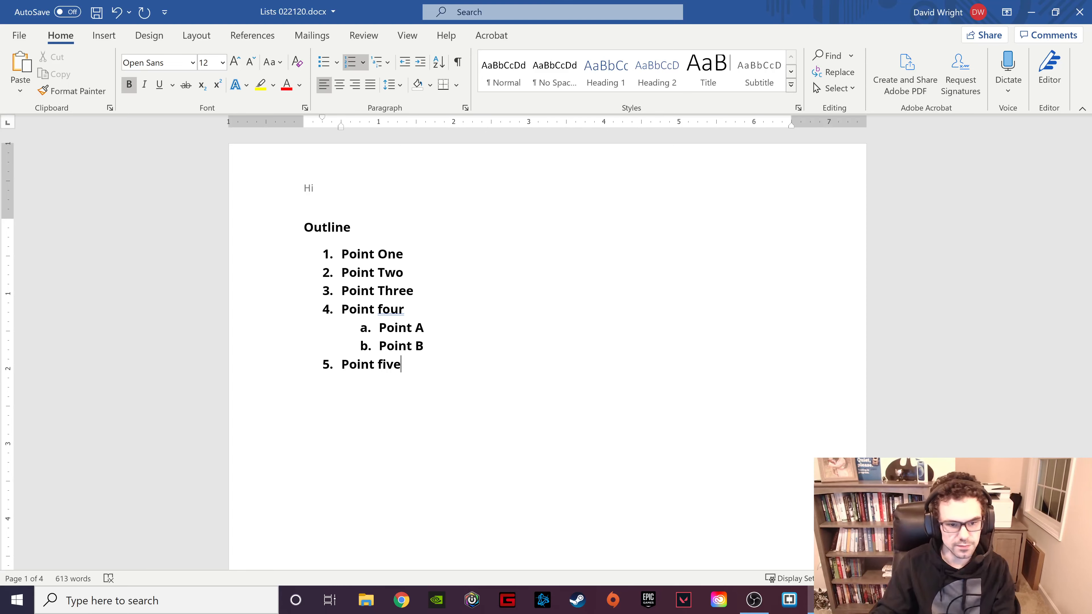
# Try solid round bullets and uppercase Roman numerals (I., II., III.) on the whole outline list
pyautogui.moveTo(401, 364); pyautogui.dragTo(343, 252)
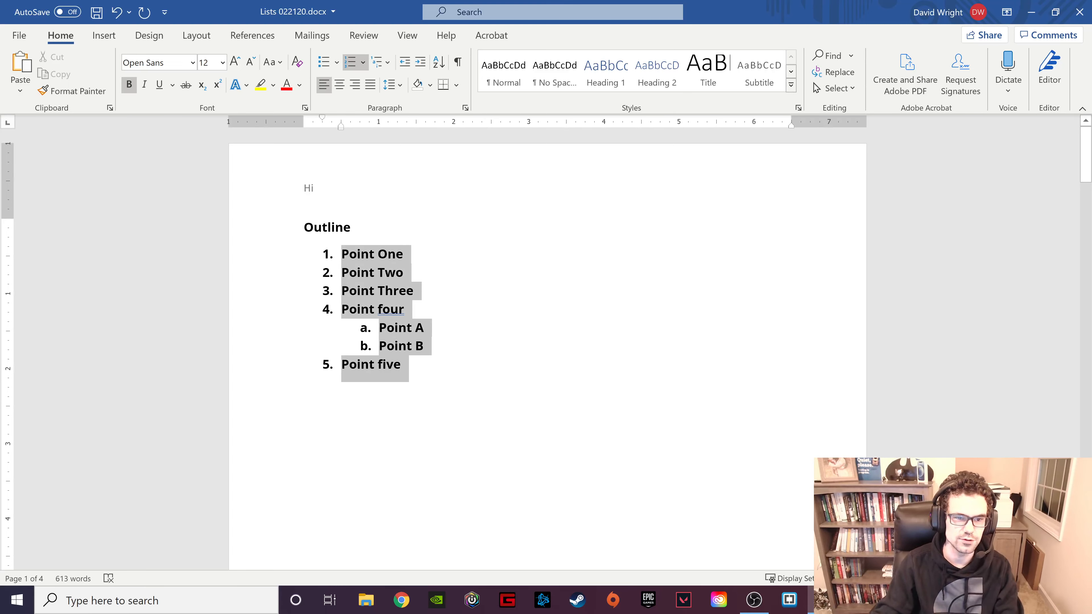
pyautogui.click(336, 62)
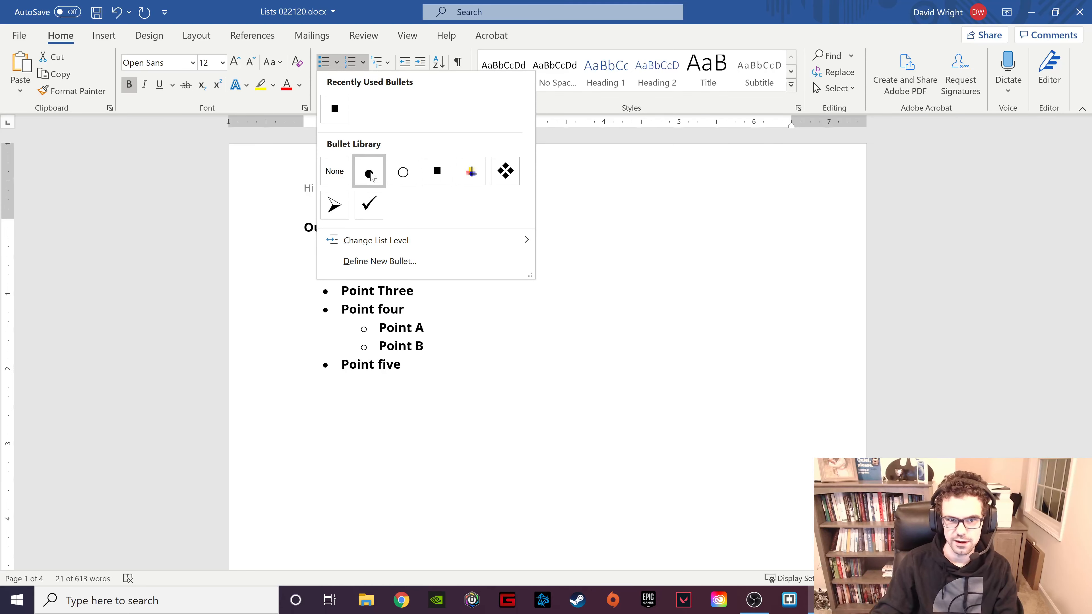
pyautogui.click(369, 173)
pyautogui.click(363, 63)
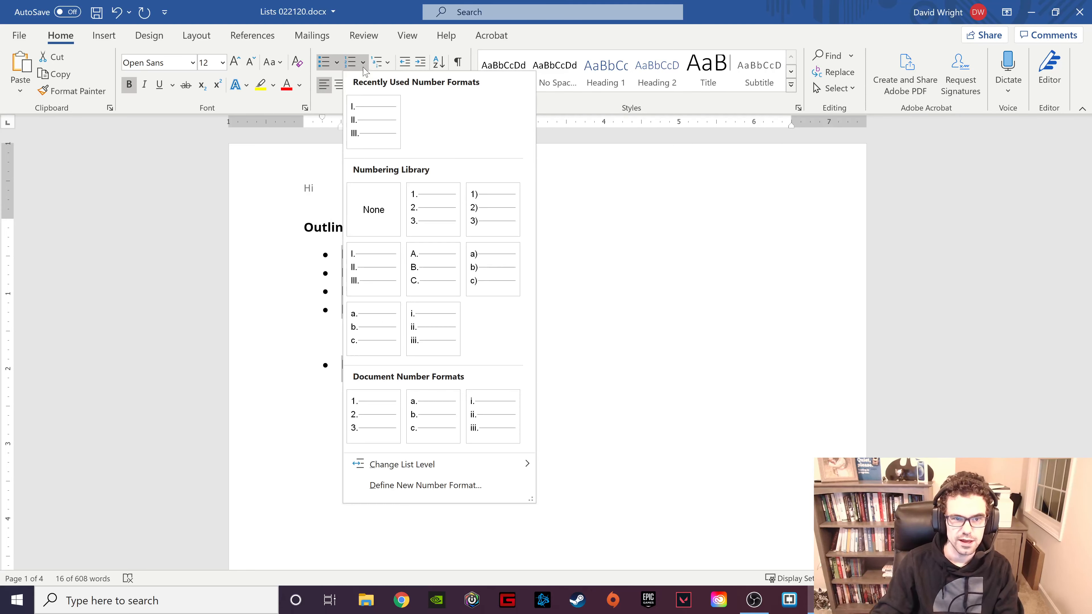
pyautogui.click(378, 125)
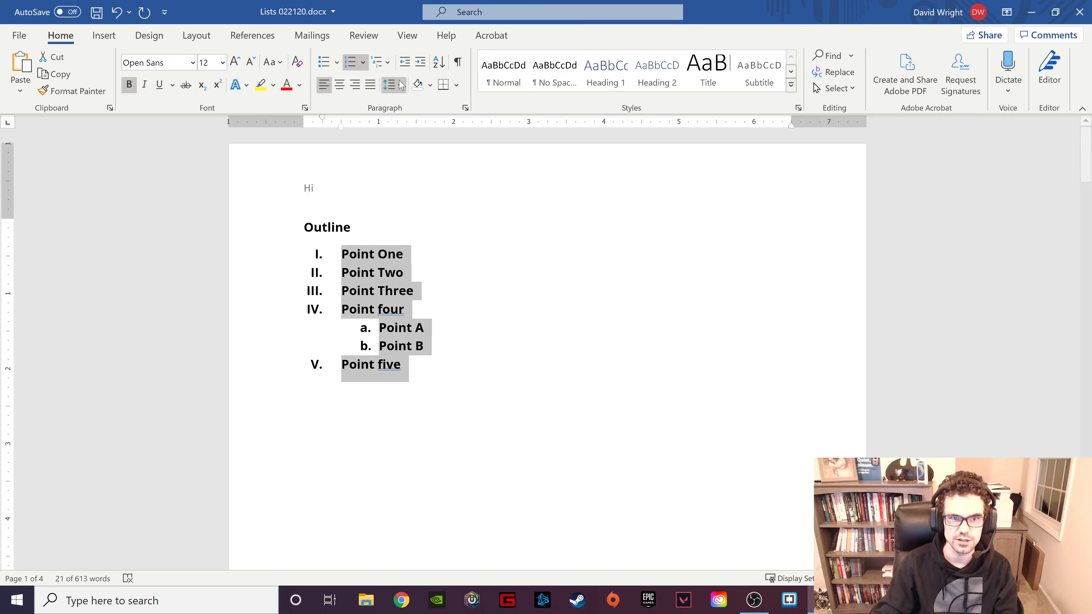
# Apply the Article/Section multilevel format to the outline list and replace it with the 1) a) i) multilevel format
pyautogui.click(388, 61)
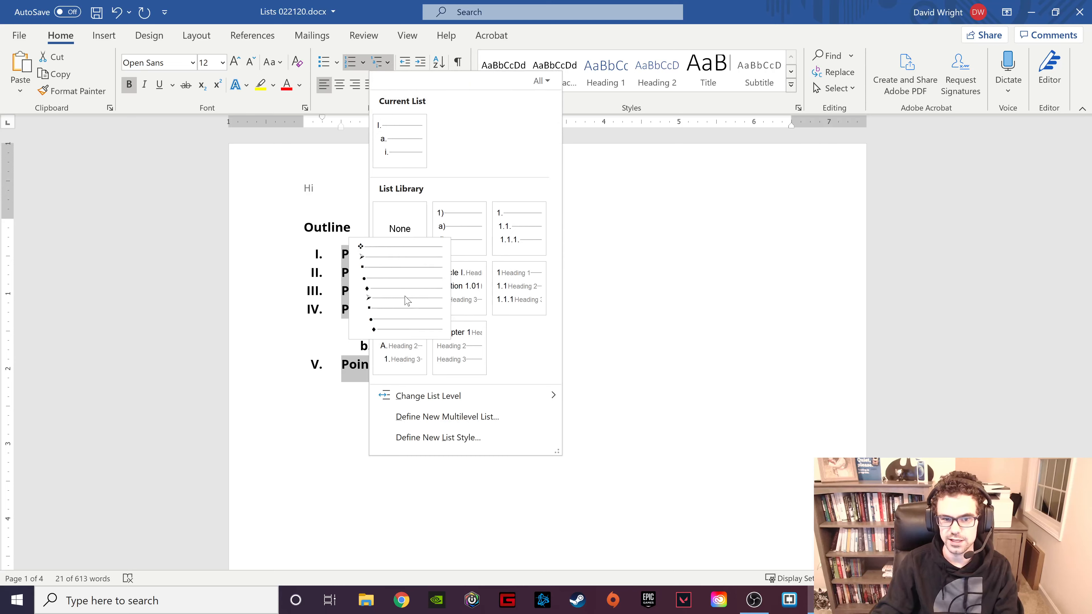
pyautogui.click(462, 300)
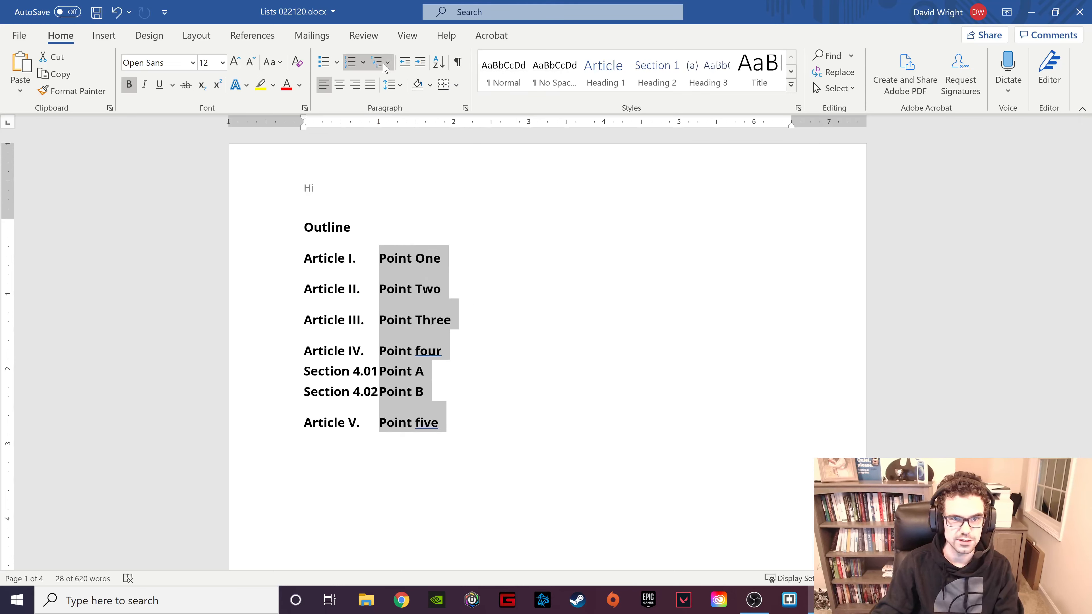
pyautogui.click(378, 62)
pyautogui.moveTo(478, 363)
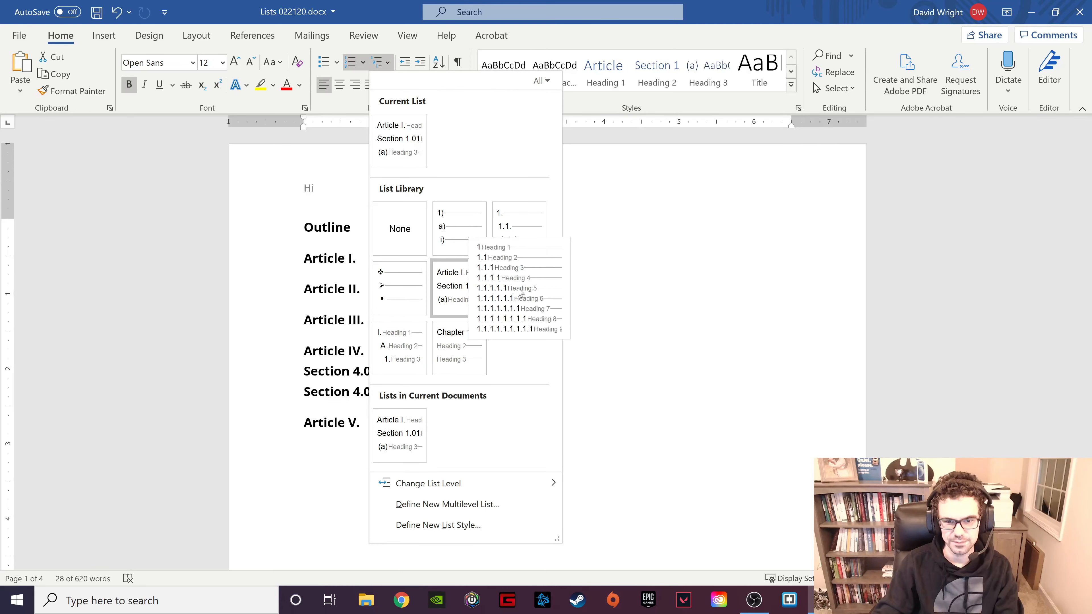
pyautogui.click(448, 234)
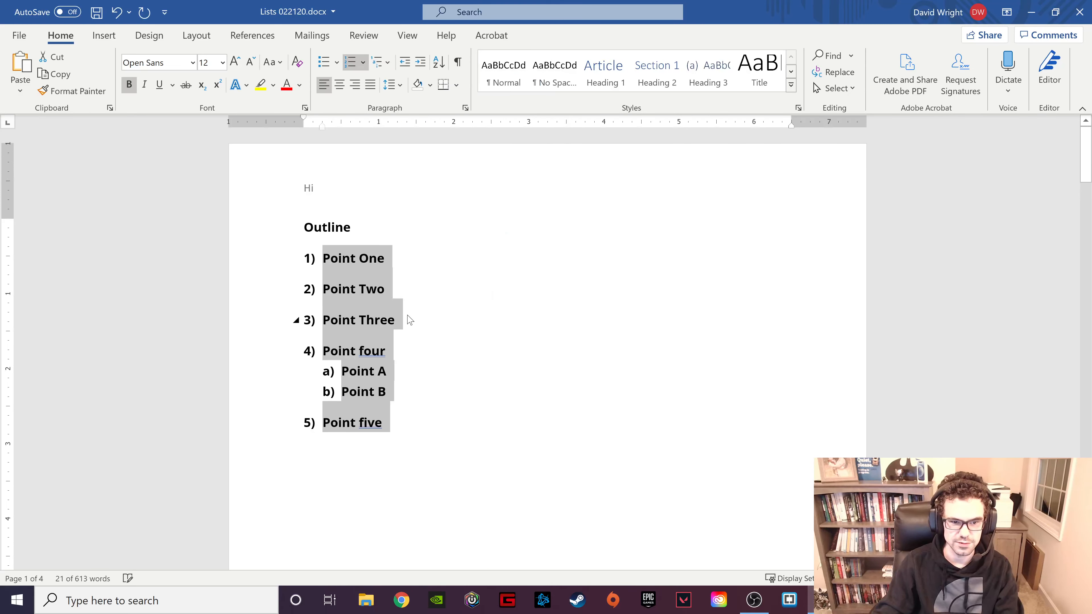
# Demote Point Two and Point Three one list level, making them sub-items of Point One
pyautogui.click(411, 258)
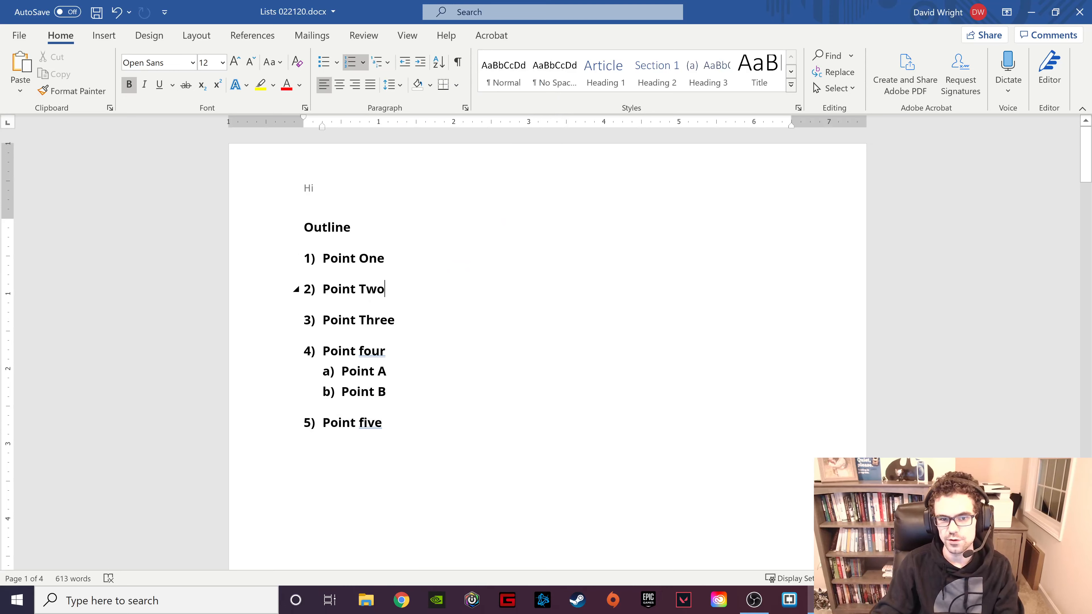
pyautogui.click(420, 62)
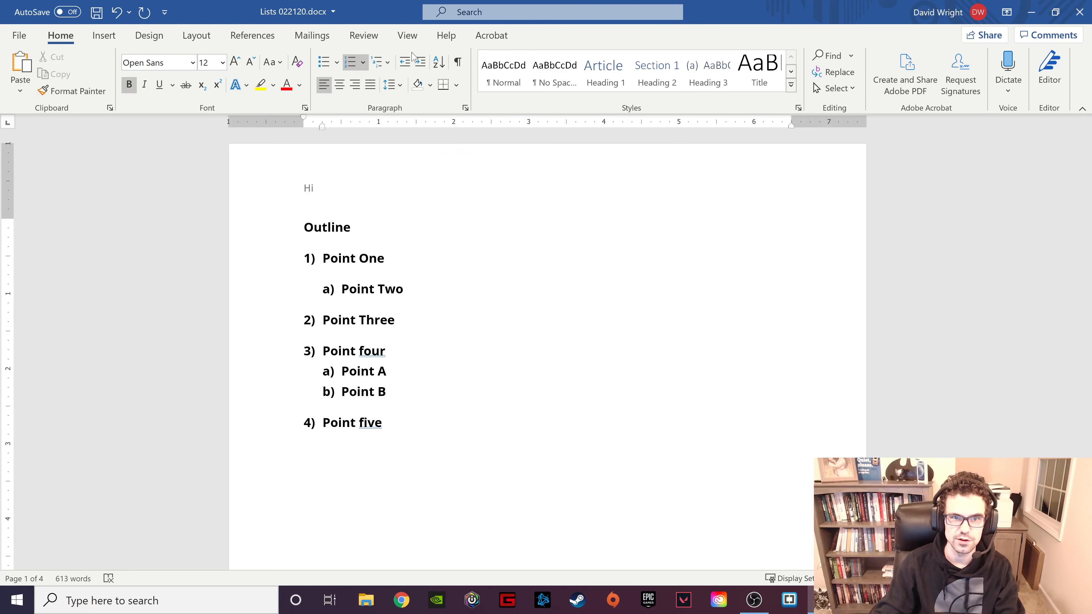
pyautogui.click(421, 63)
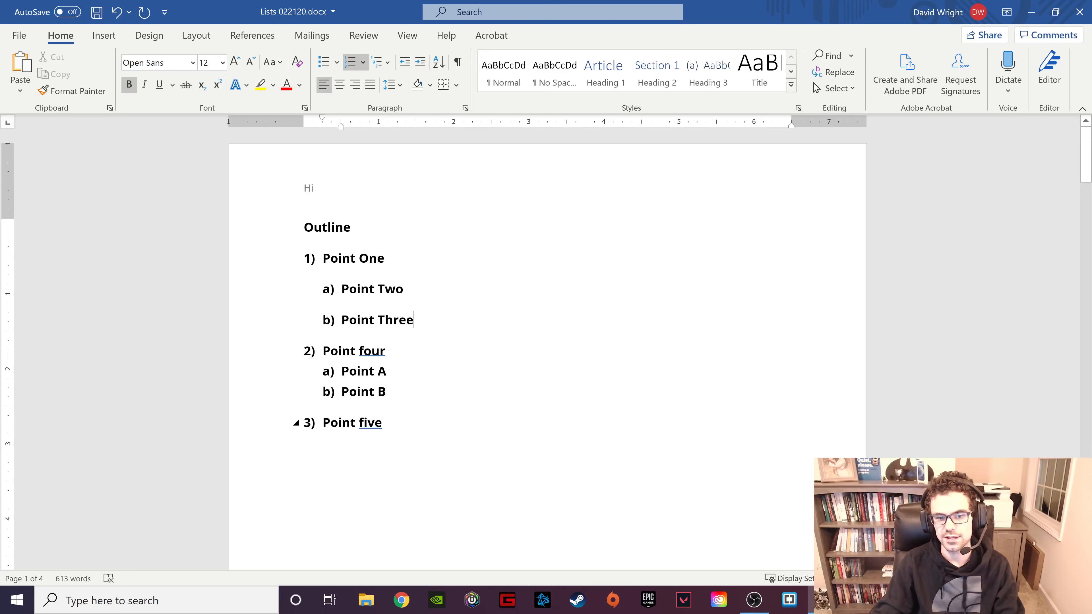
pyautogui.moveTo(386, 423); pyautogui.dragTo(311, 217)
pyautogui.click(359, 259)
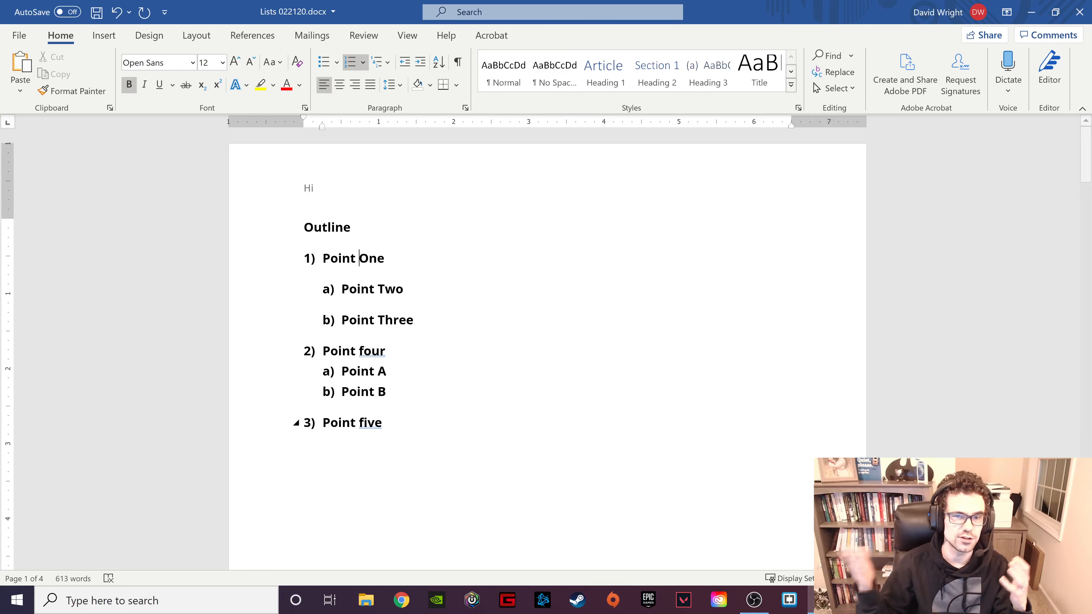
pyautogui.moveTo(390, 423); pyautogui.dragTo(323, 256)
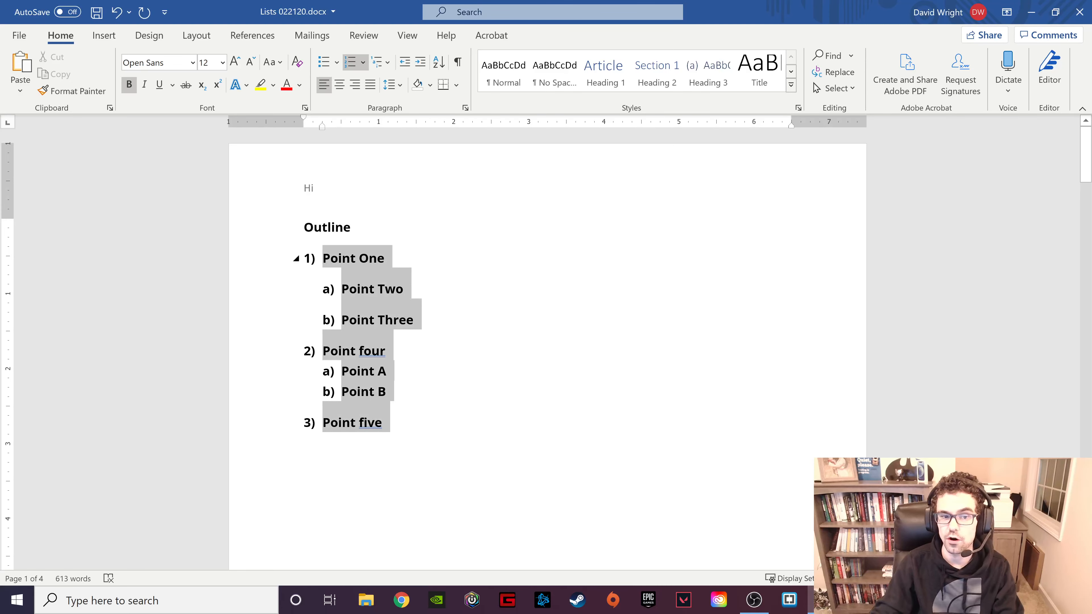
pyautogui.click(356, 285)
# Lay out the second Lorem Ipsum paragraph under "Title of Paper" in two columns
pyautogui.scroll(-5, 355, 285)
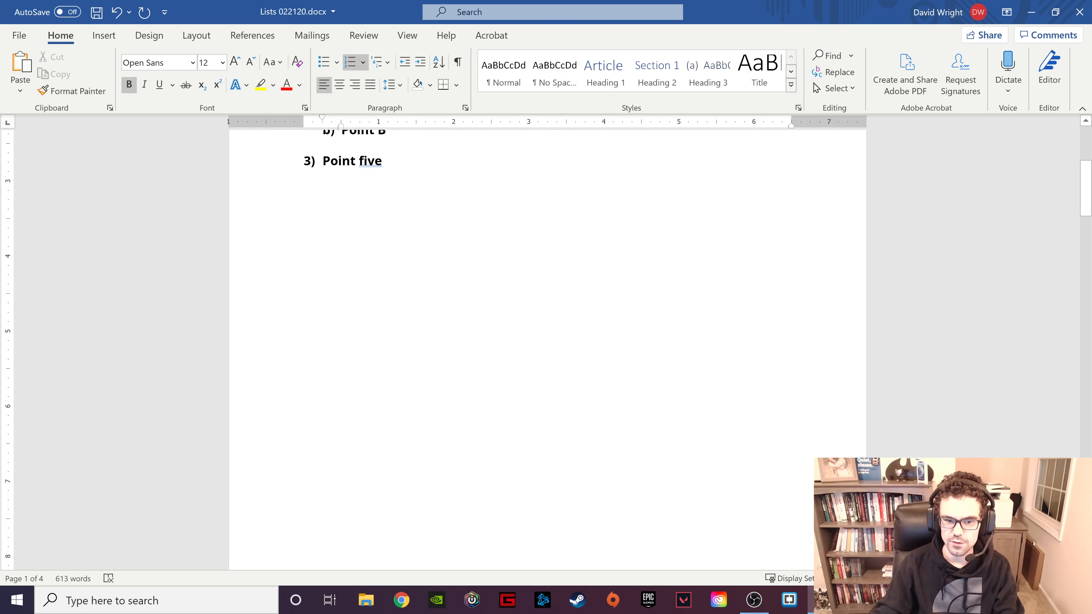
pyautogui.scroll(-10, 487, 275)
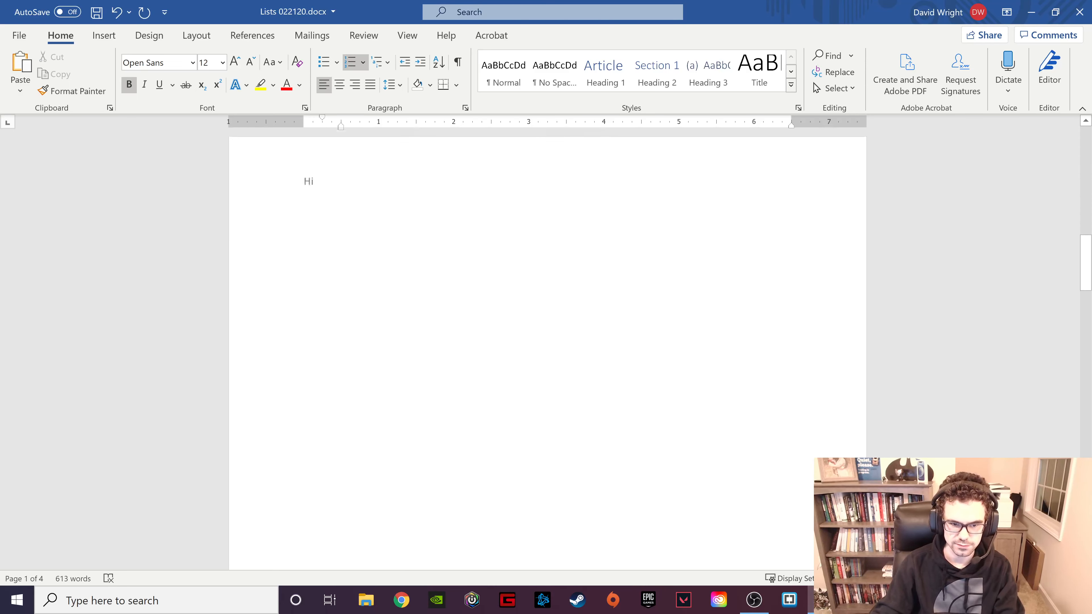
pyautogui.scroll(-12, 489, 271)
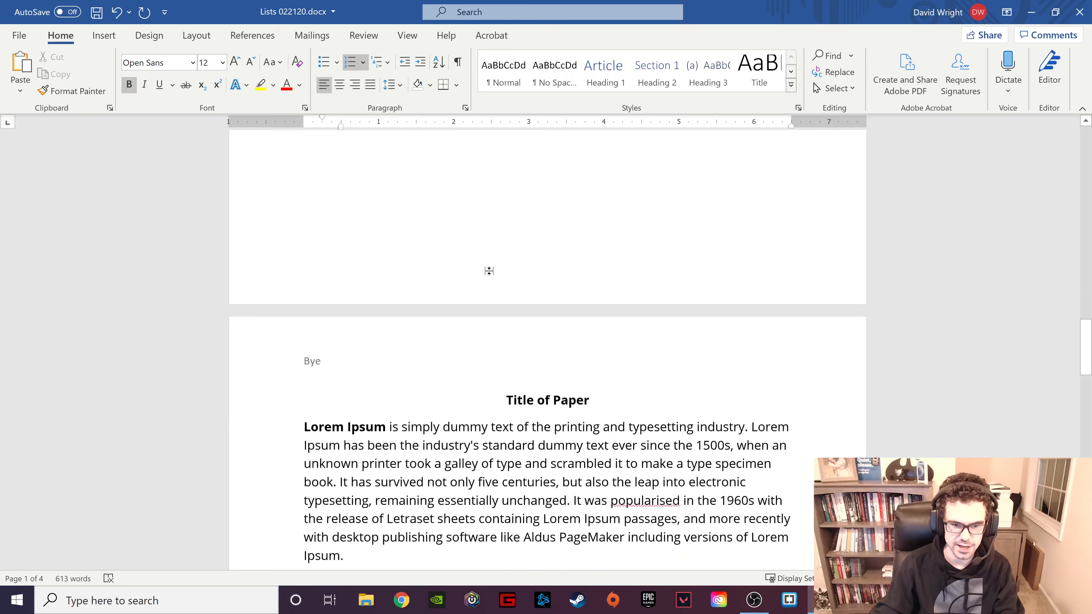
pyautogui.scroll(-3, 488, 271)
pyautogui.scroll(-3, 489, 271)
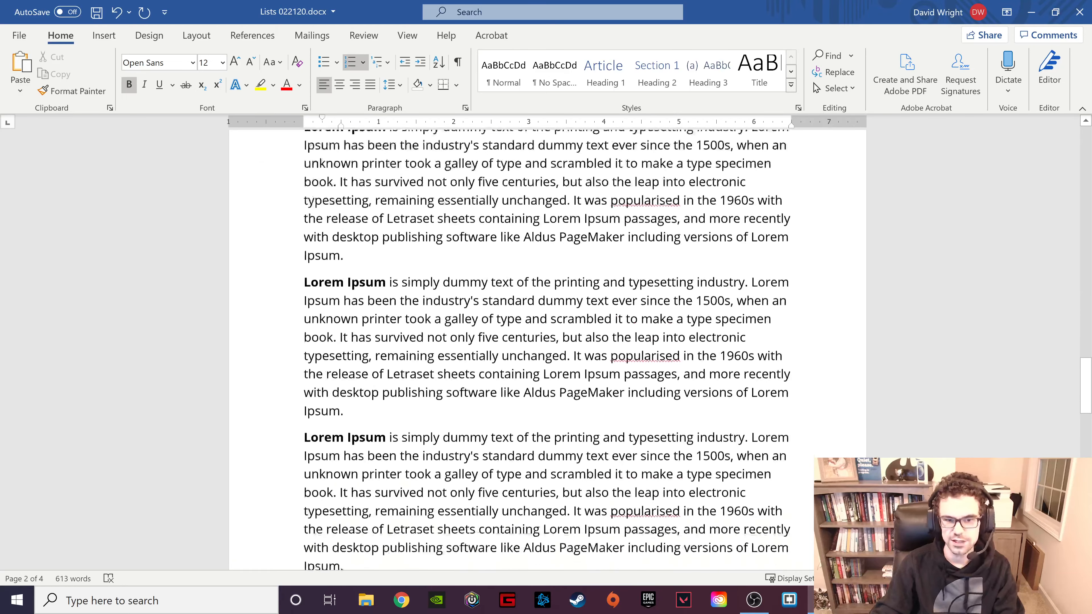
pyautogui.moveTo(304, 283); pyautogui.dragTo(400, 413)
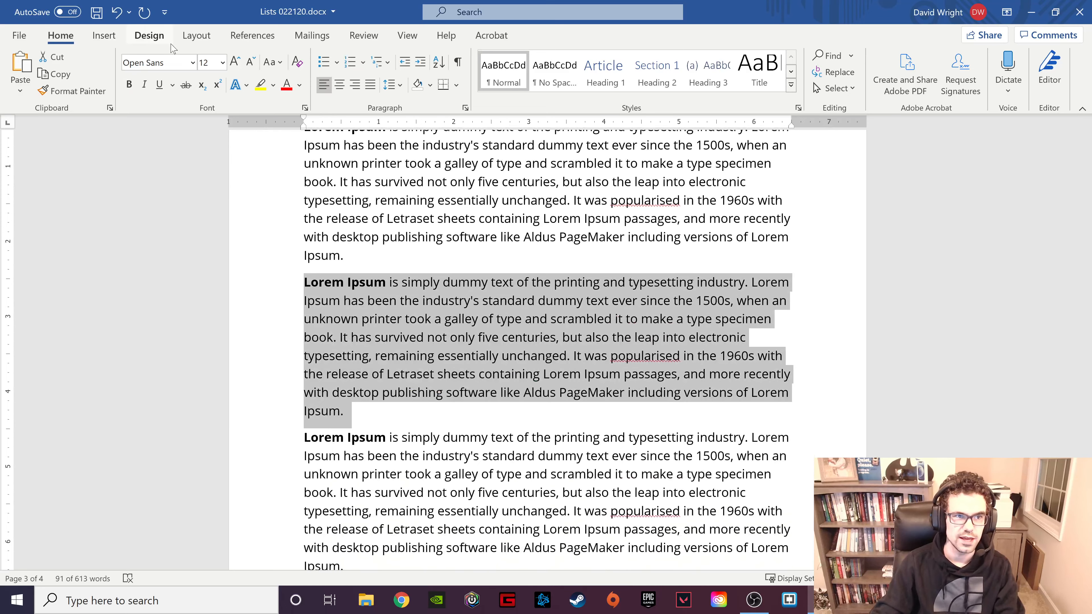
pyautogui.click(196, 35)
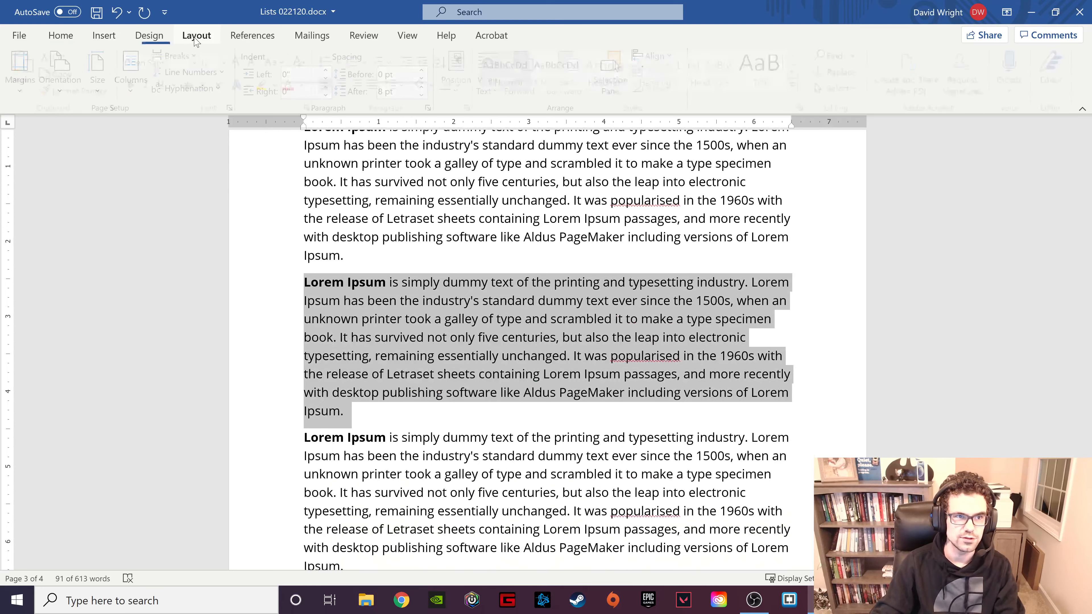
pyautogui.click(138, 86)
pyautogui.click(200, 159)
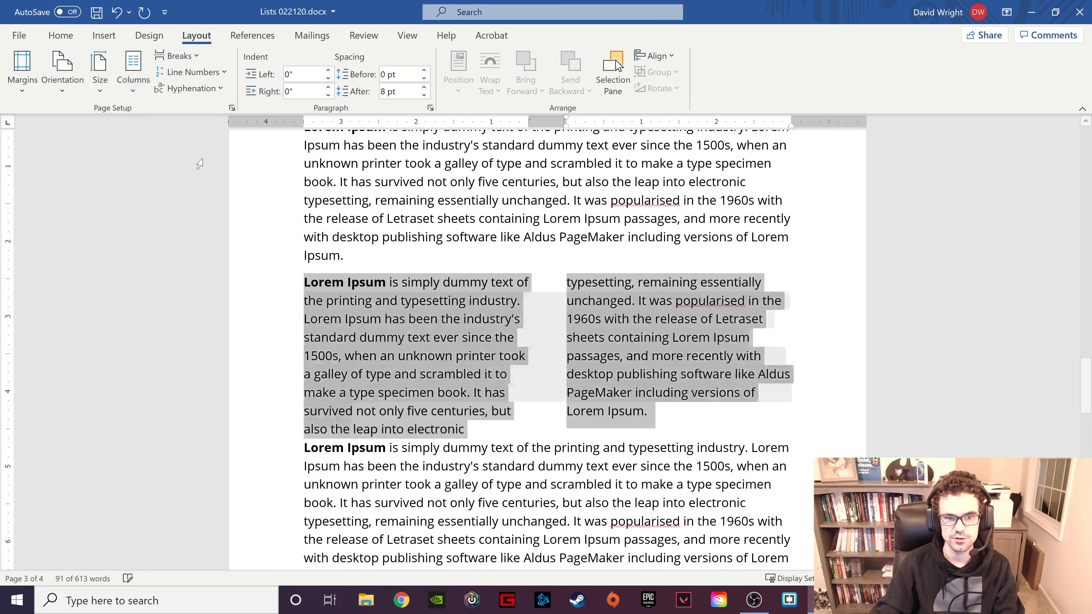
# Try a three-column layout on the selected Lorem Ipsum paragraph and undo the column layouts back to a single column
pyautogui.click(133, 71)
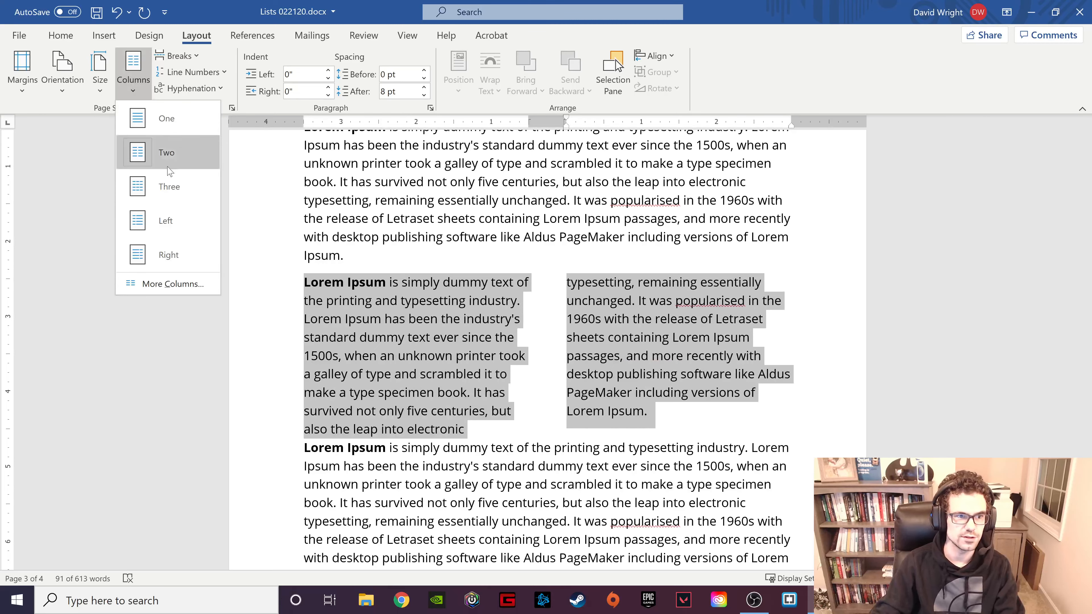
pyautogui.click(178, 192)
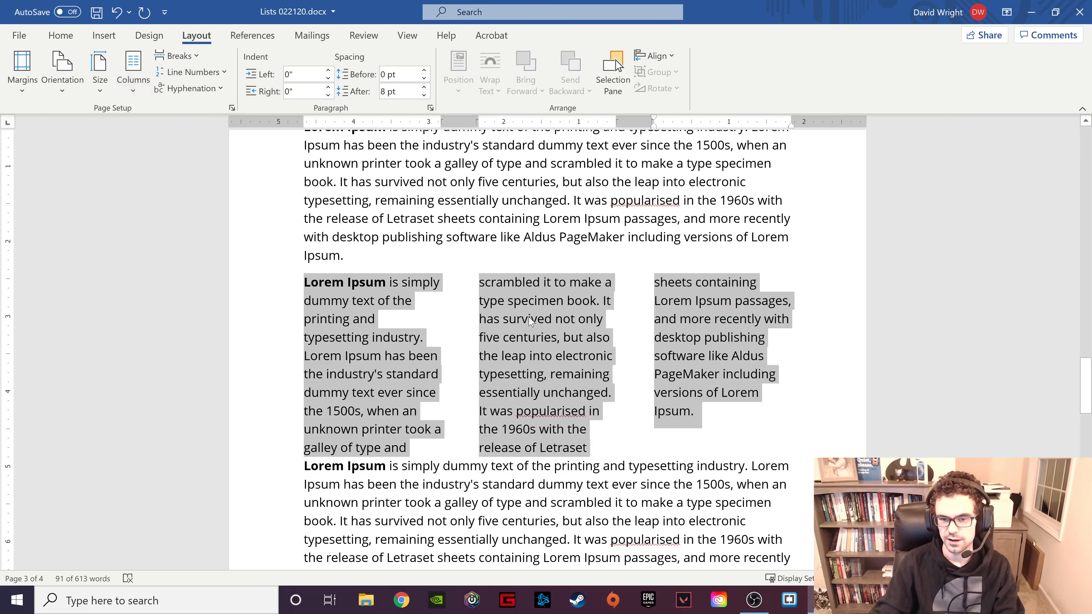
pyautogui.hotkey('ctrl', 'z')
pyautogui.hotkey('ctrl', 'z')
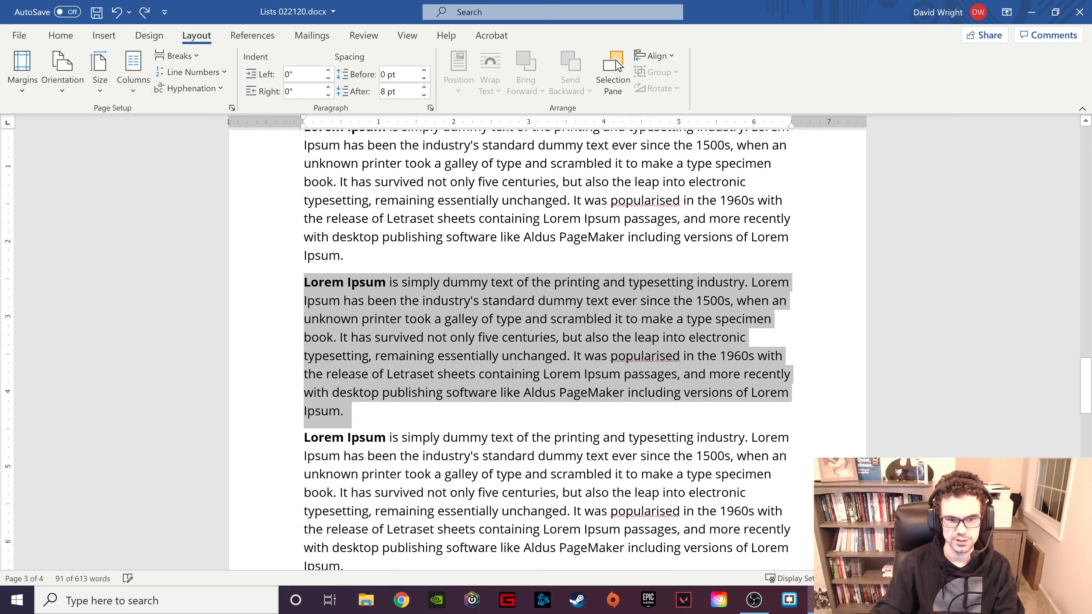
pyautogui.click(405, 305)
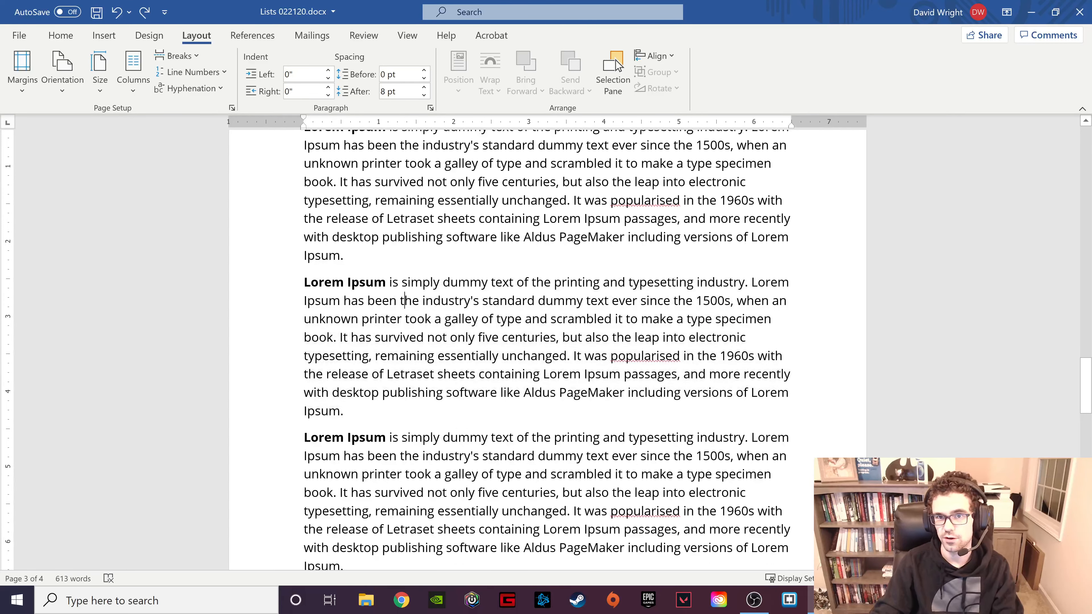
# Split the second Lorem Ipsum paragraph before "It has survived not only five centuries" and insert a column break there
pyautogui.scroll(-1, 405, 303)
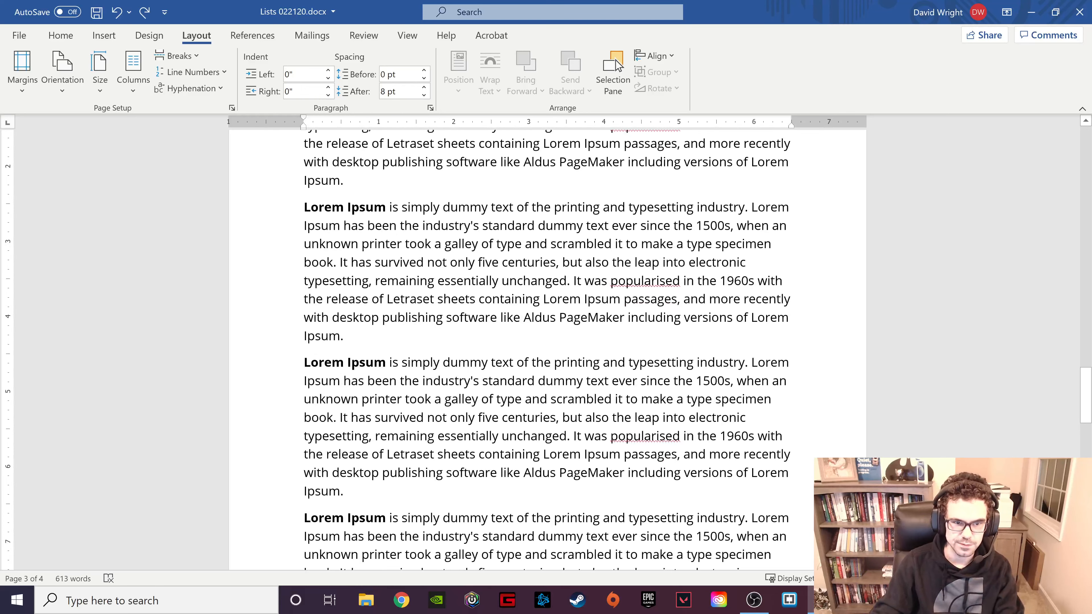
pyautogui.press('BackSpace')
pyautogui.press('Return')
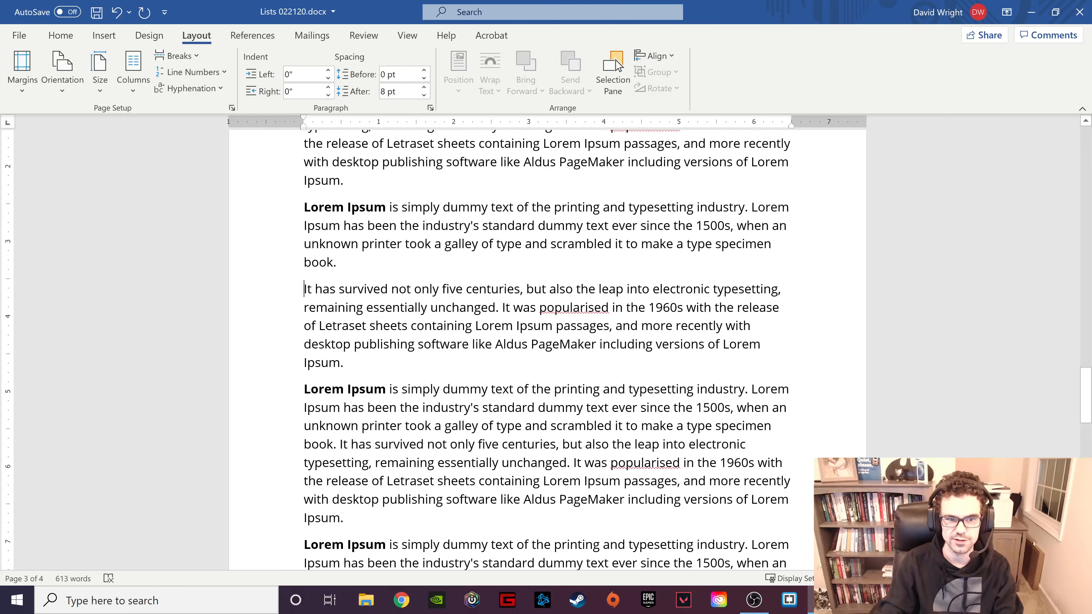
pyautogui.click(192, 61)
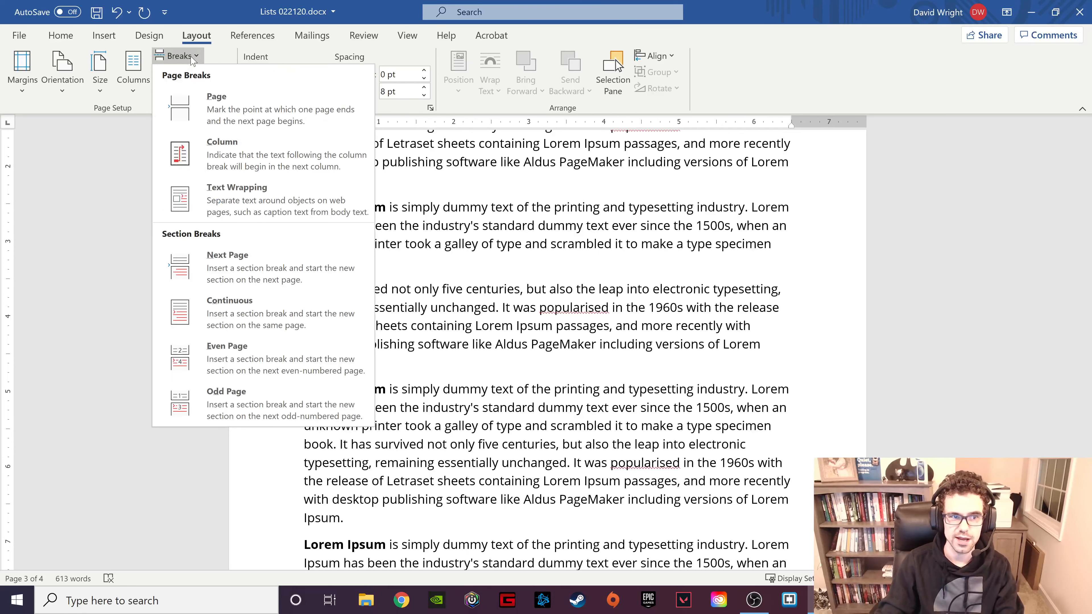
pyautogui.click(265, 166)
pyautogui.scroll(-2, 446, 336)
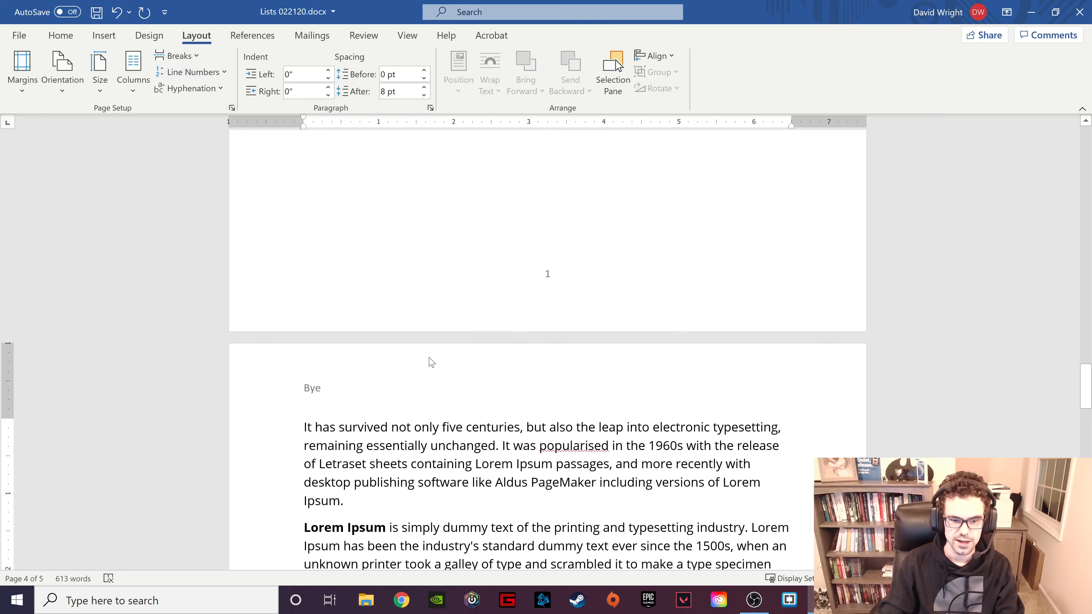
# Lay out both parts of the split Lorem Ipsum paragraph in two columns
pyautogui.moveTo(343, 500); pyautogui.dragTo(304, 250)
pyautogui.click(133, 81)
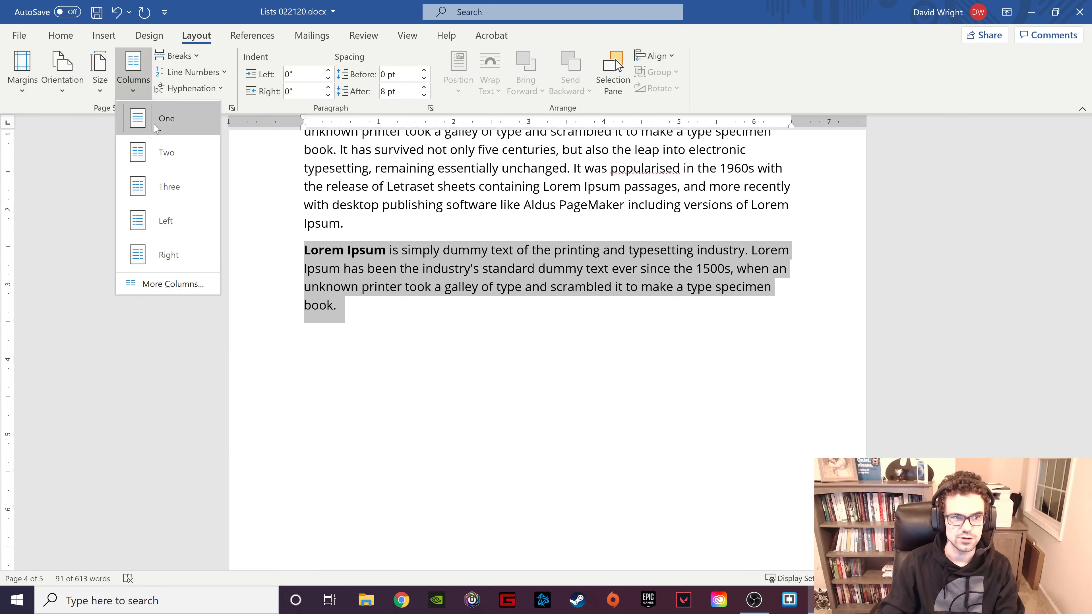
pyautogui.click(172, 150)
pyautogui.click(536, 342)
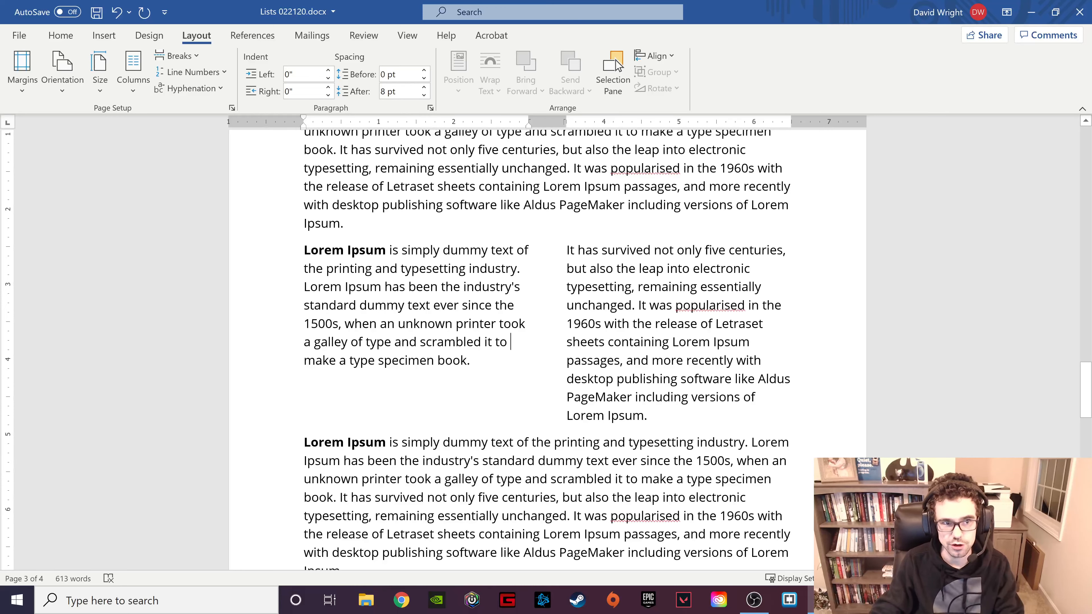
# Add an empty line at the end of the two-column text and another above the full-width paragraph that follows
pyautogui.scroll(-3, 546, 344)
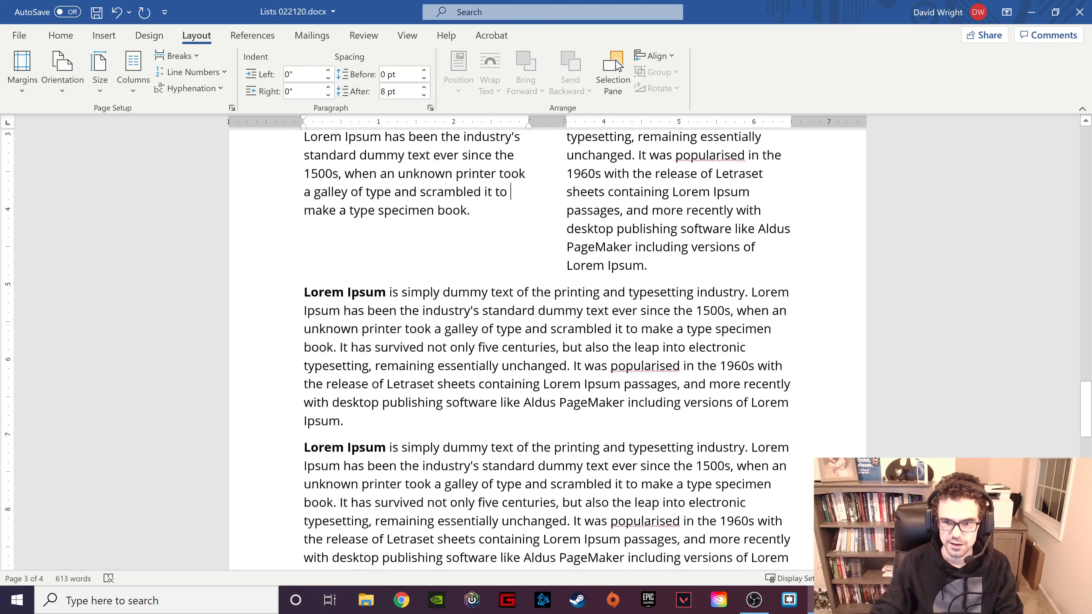
pyautogui.click(656, 265)
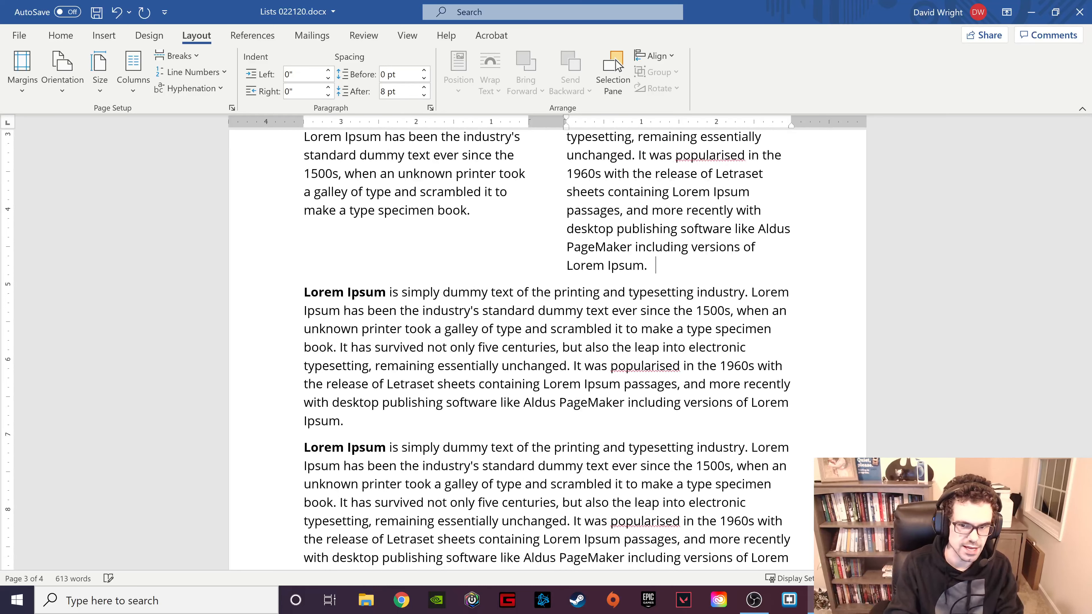
pyautogui.press('Return')
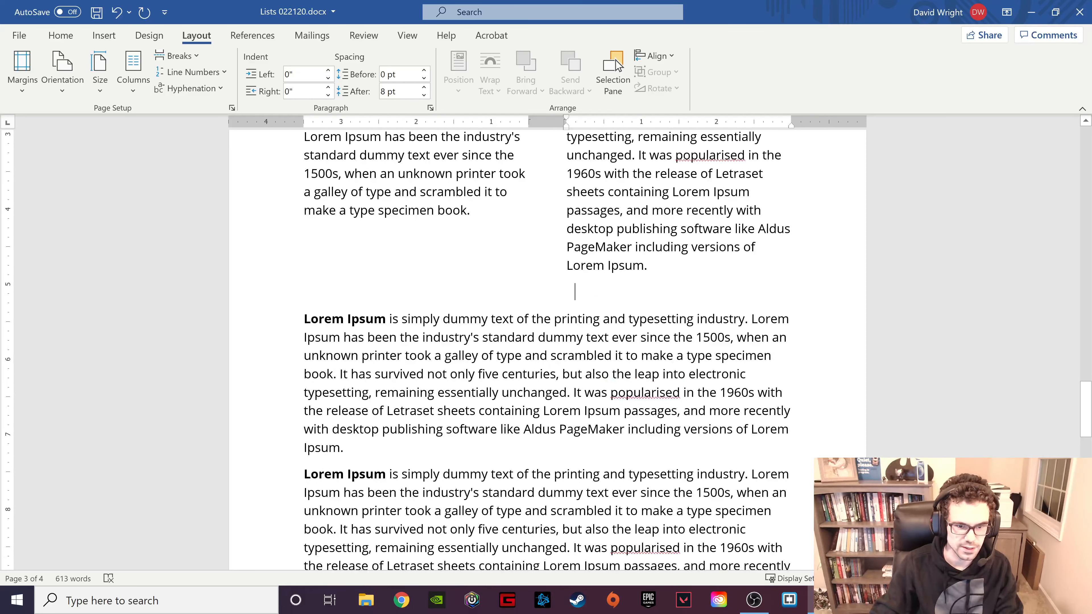
pyautogui.press('Right')
pyautogui.press('Return')
pyautogui.press('Up')
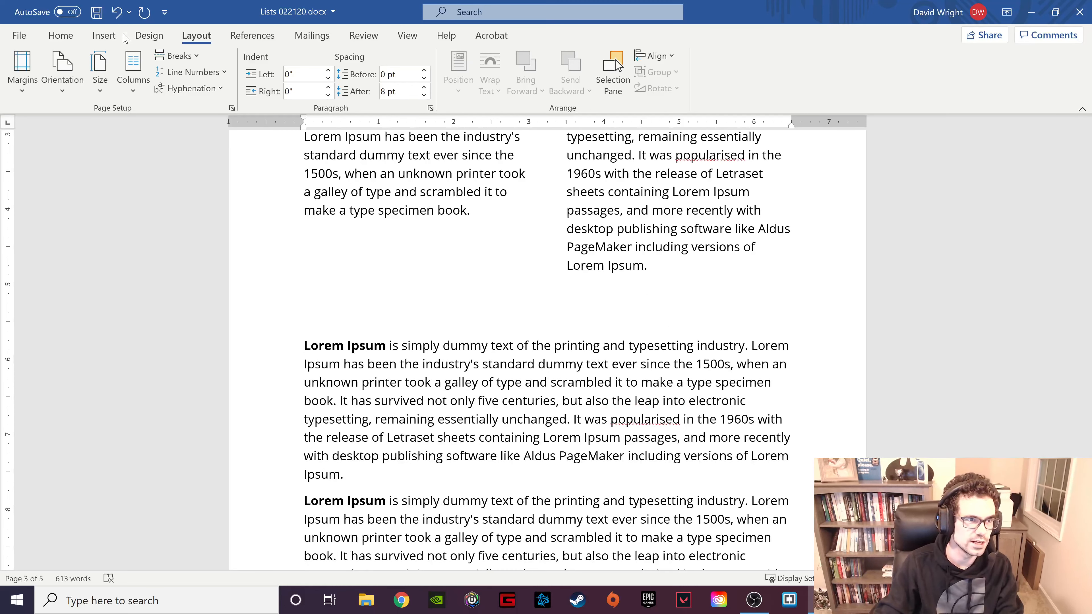
# Insert a table of three columns and two rows on the empty line below the two-column text
pyautogui.click(104, 35)
pyautogui.click(103, 90)
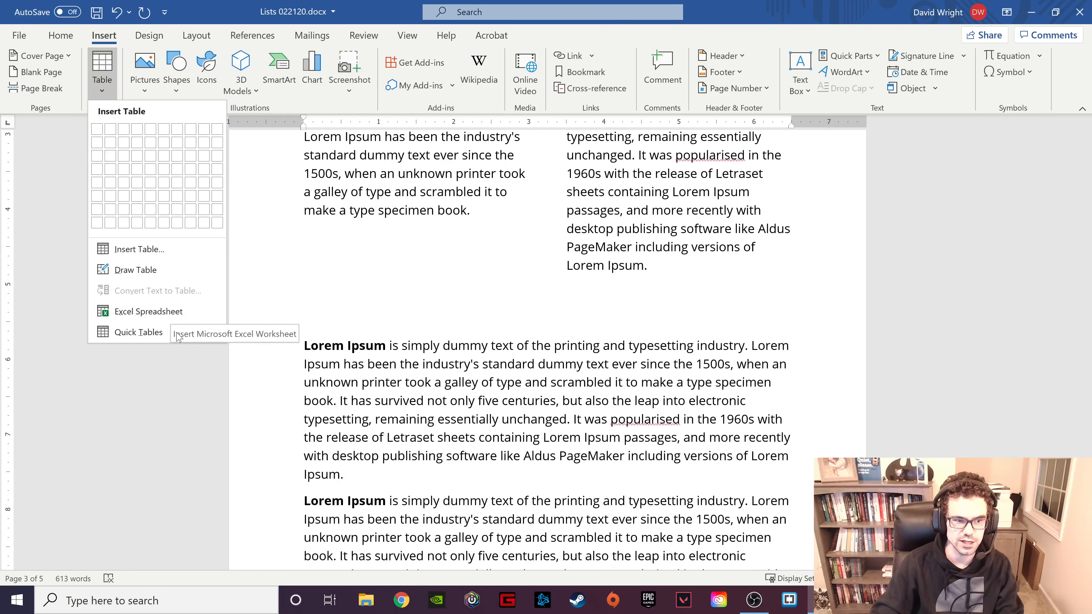
pyautogui.moveTo(161, 333)
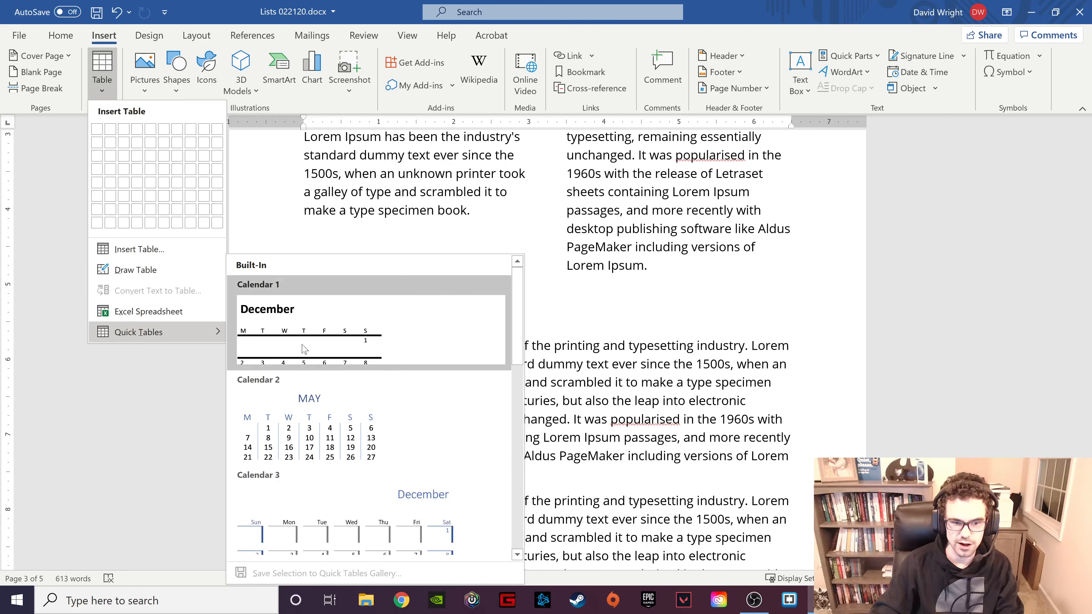
pyautogui.scroll(-6, 392, 395)
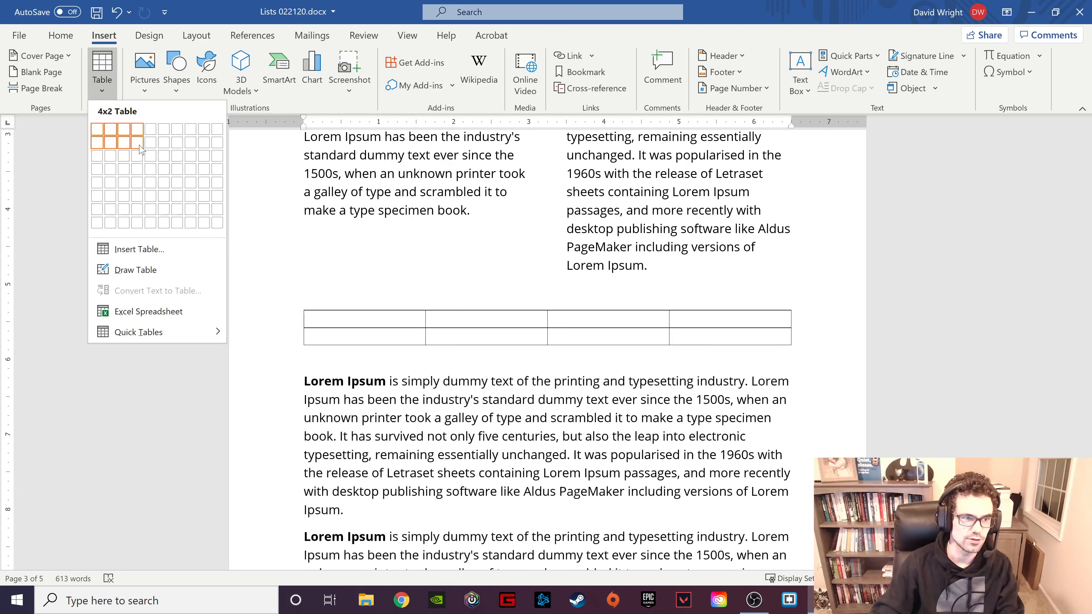
pyautogui.click(123, 142)
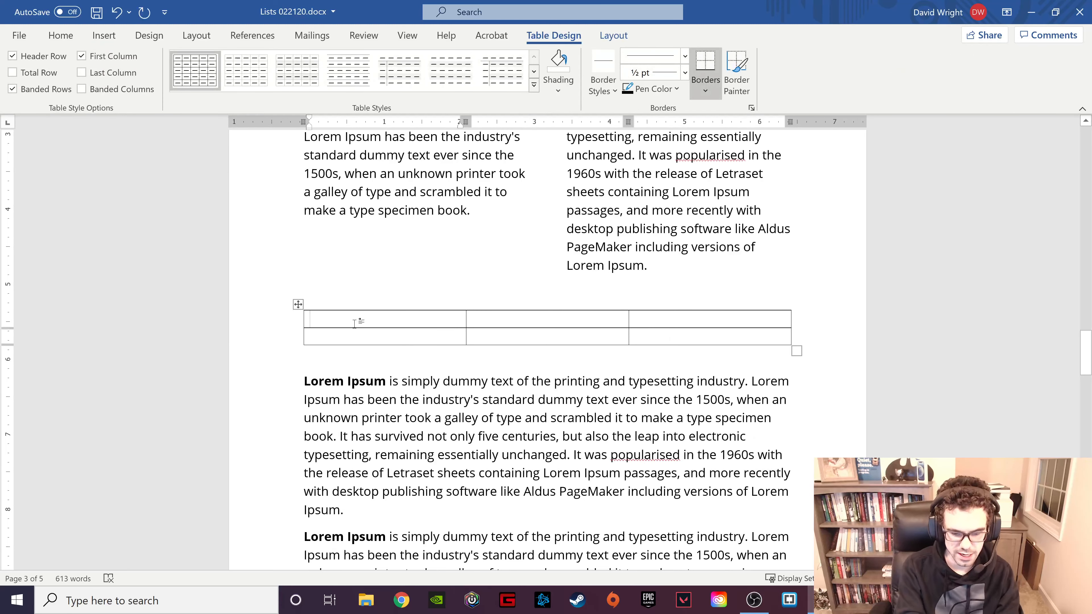
# Fill the table's header row with Rooms, Per Night and Number of Beds
pyautogui.write('Rooms')
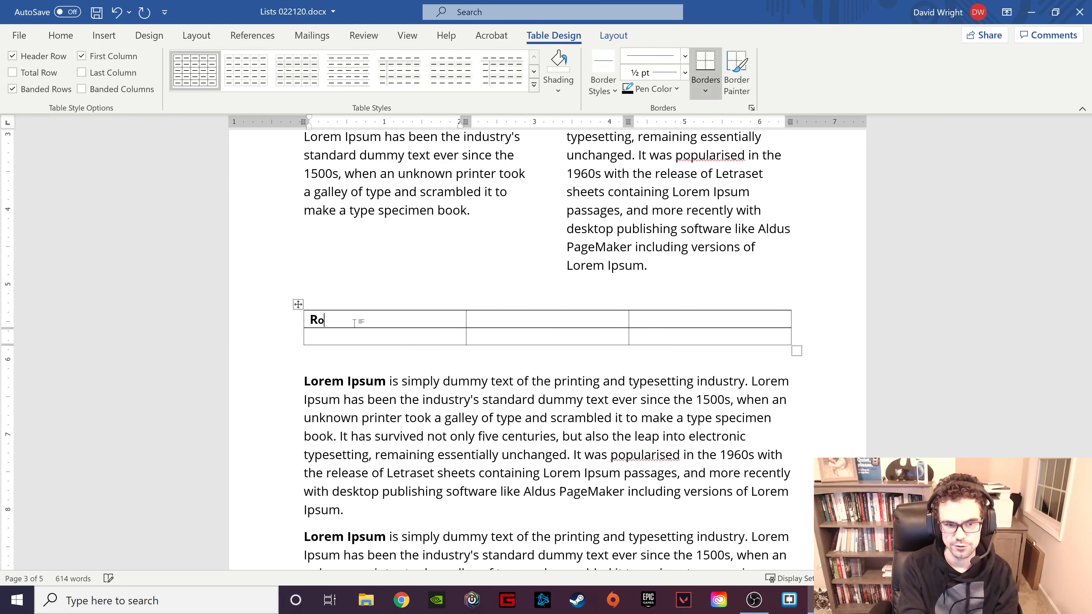
pyautogui.click(579, 318)
pyautogui.write('Per')
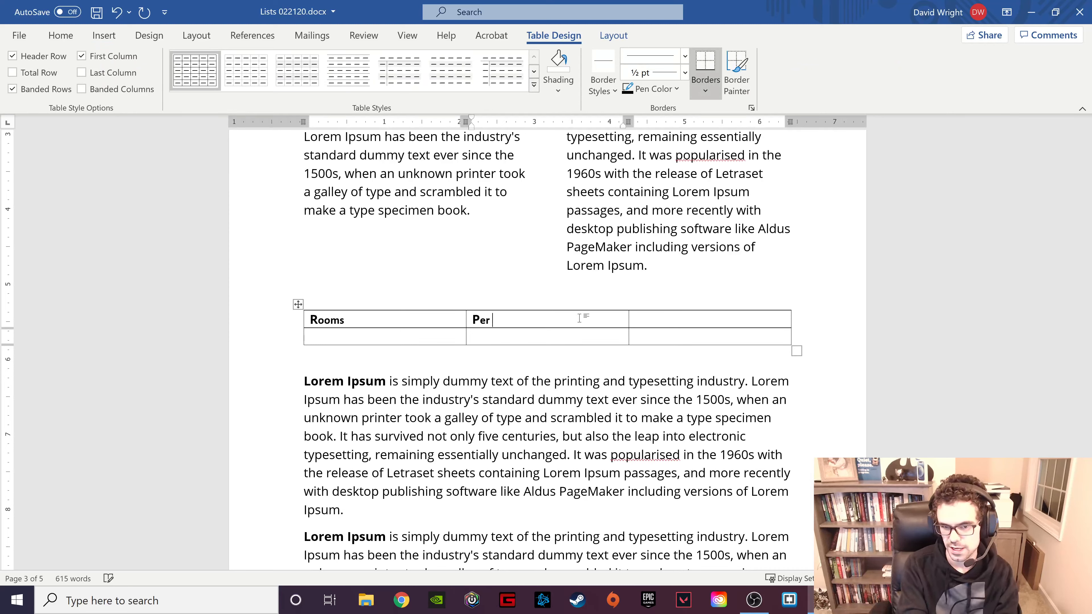
pyautogui.write(' Night')
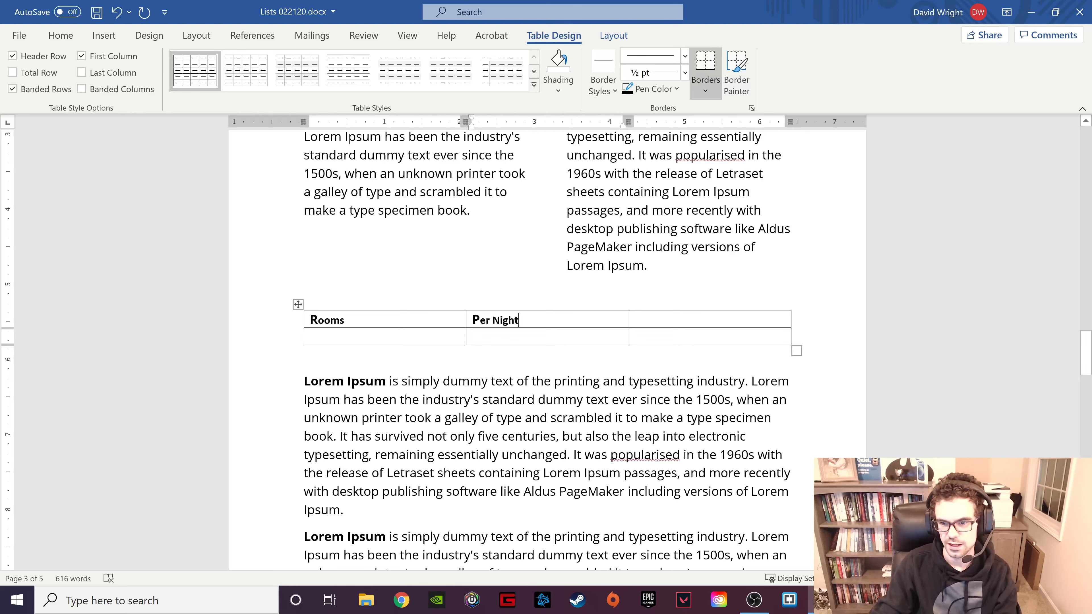
pyautogui.click(699, 319)
pyautogui.write('Number of ')
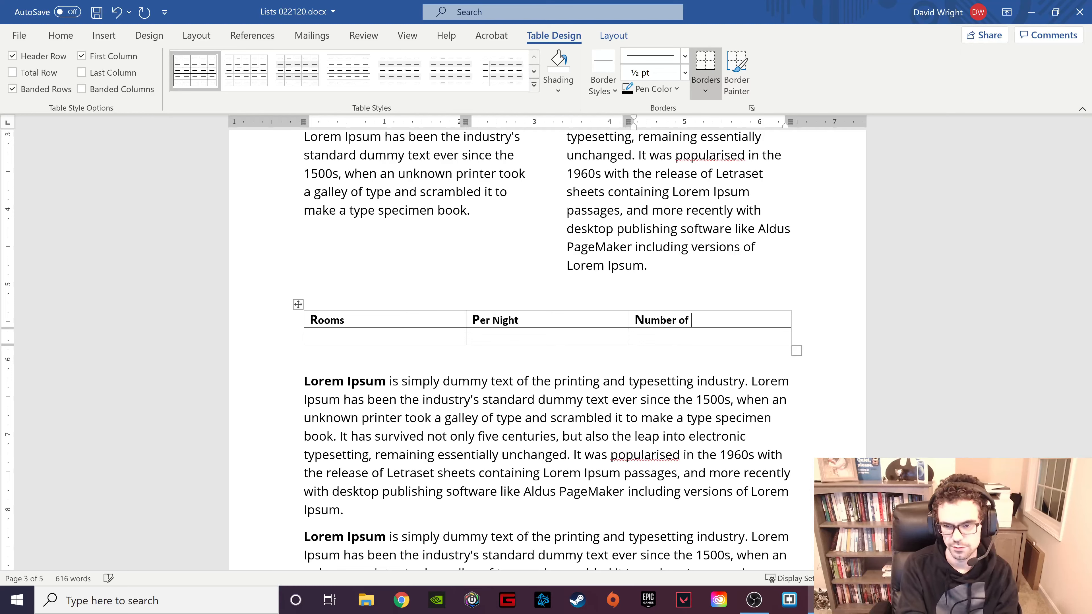
pyautogui.write('Beds')
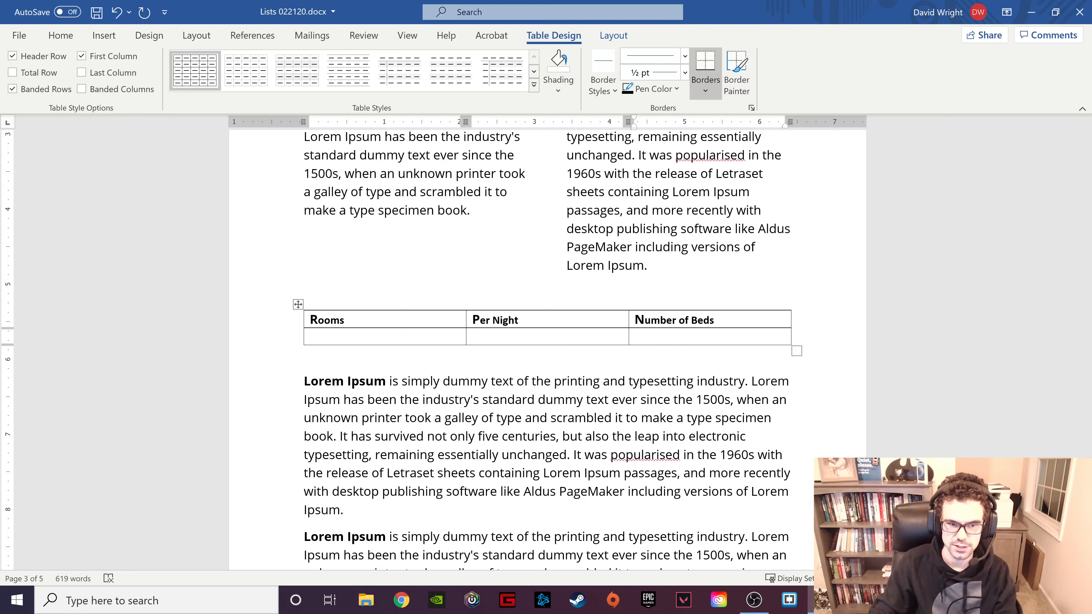
pyautogui.click(434, 336)
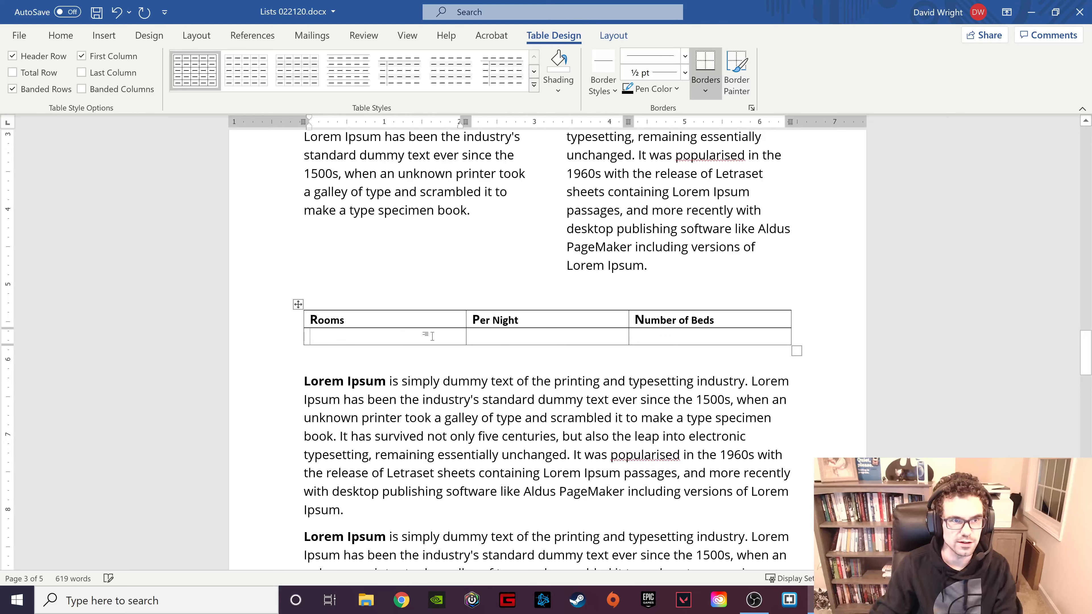
pyautogui.rightClick(419, 338)
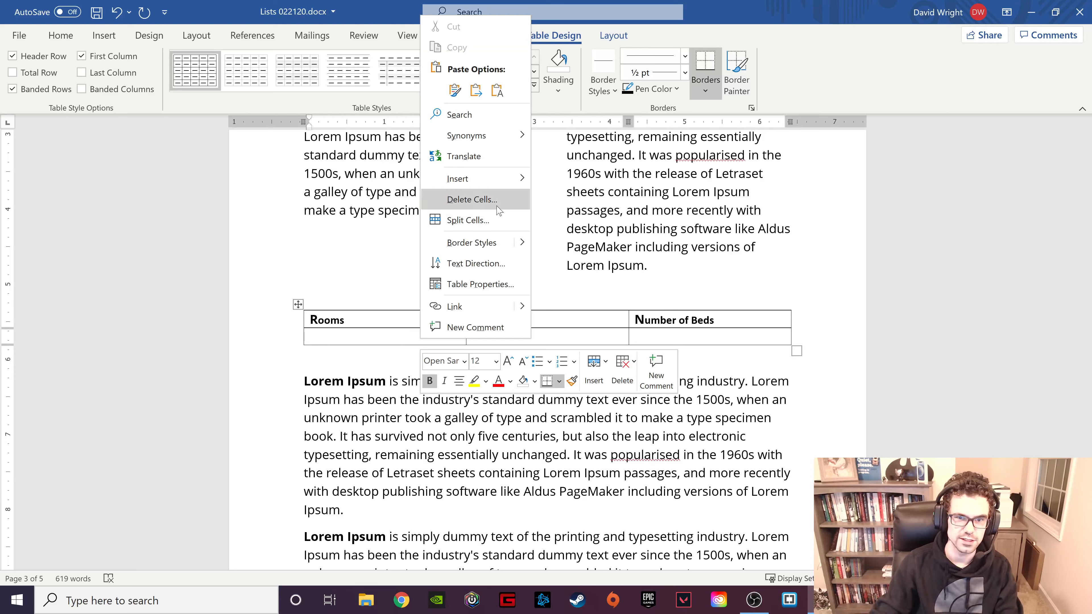
pyautogui.click(368, 334)
pyautogui.moveTo(362, 340); pyautogui.dragTo(708, 339)
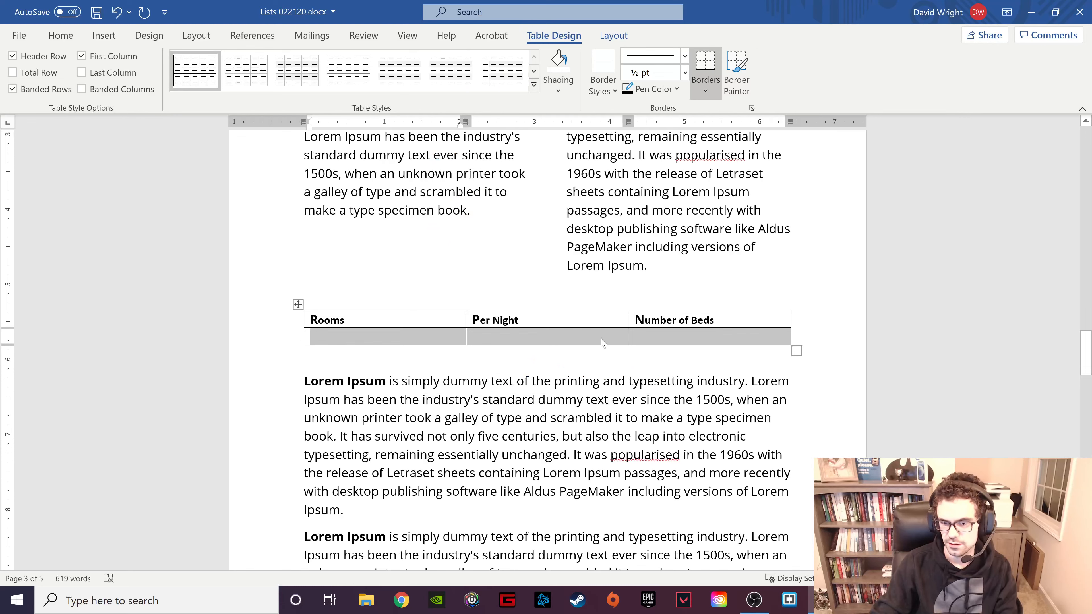
pyautogui.rightClick(595, 342)
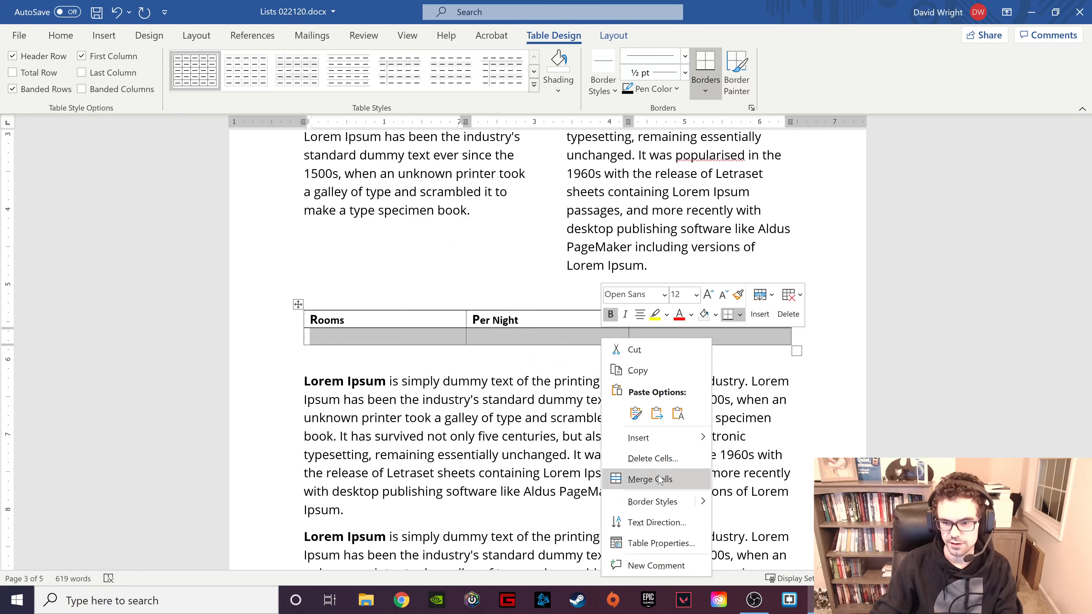
pyautogui.click(413, 331)
# Insert two more rows below the table's second row
pyautogui.click(390, 340)
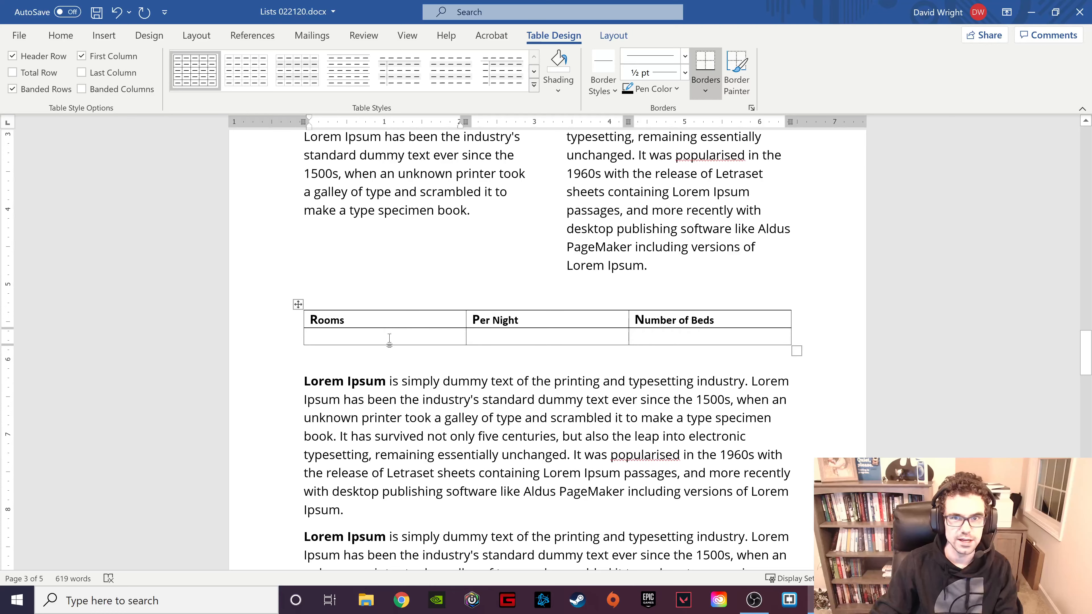
pyautogui.click(613, 36)
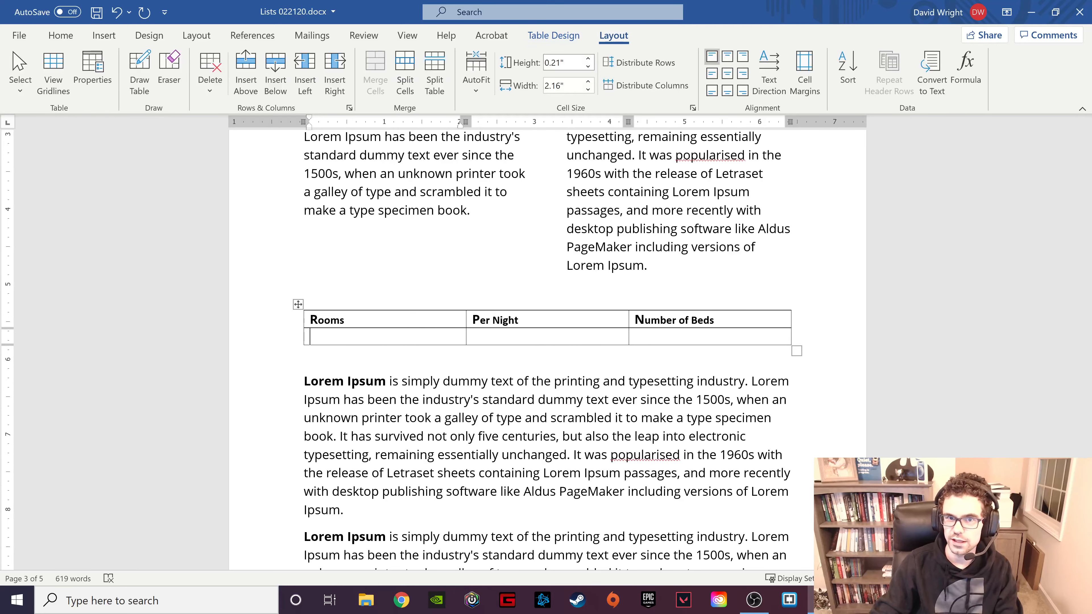
pyautogui.click(282, 90)
pyautogui.click(282, 89)
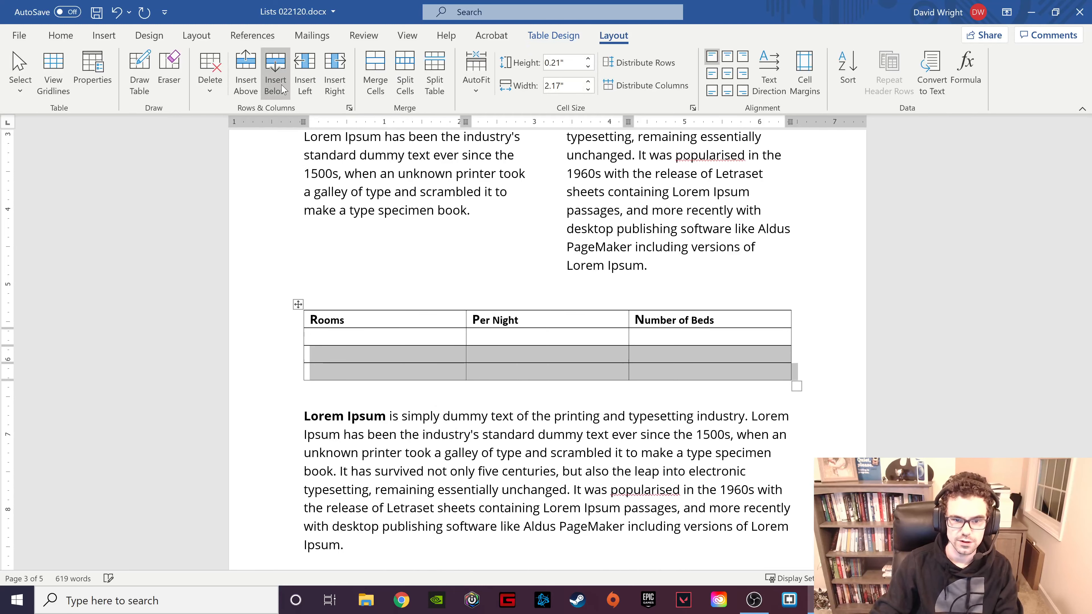
# In the first row under the headings, enter Queen for Rooms and 2 for Number of Beds
pyautogui.click(373, 334)
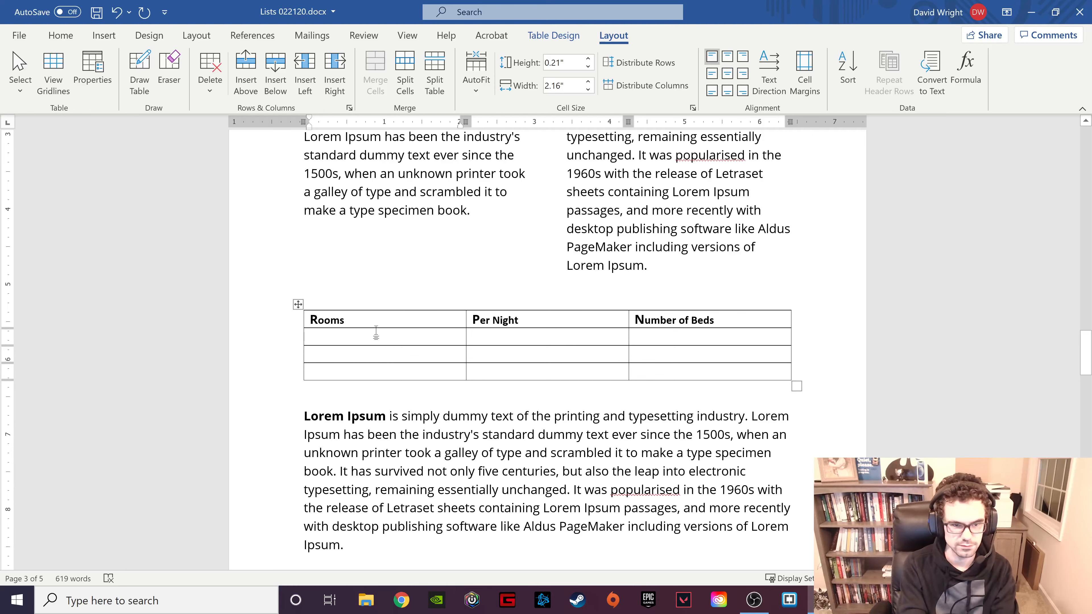
pyautogui.write('Quee')
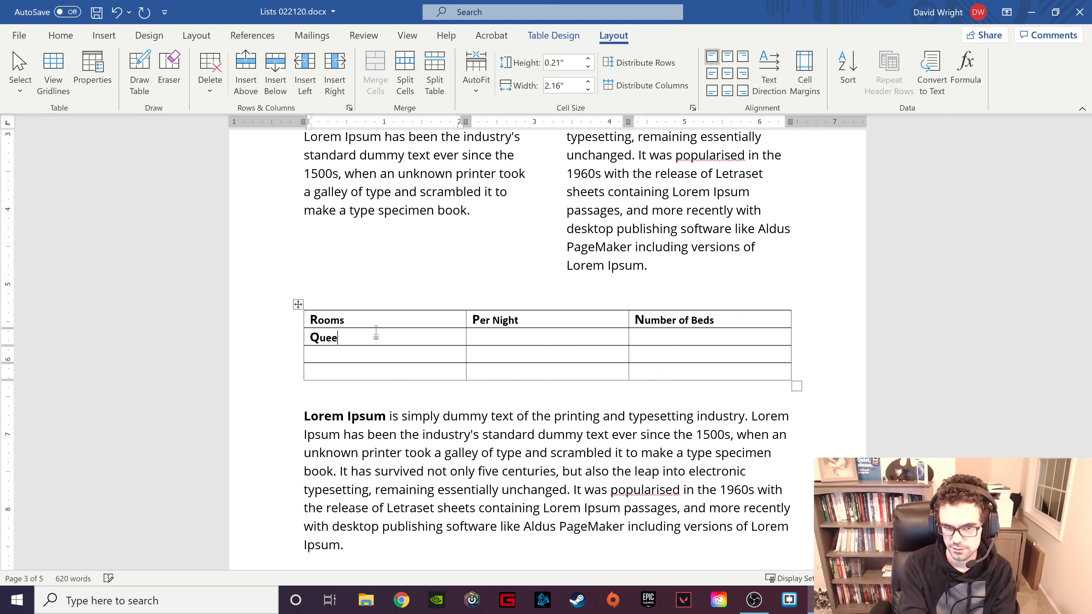
pyautogui.write('n')
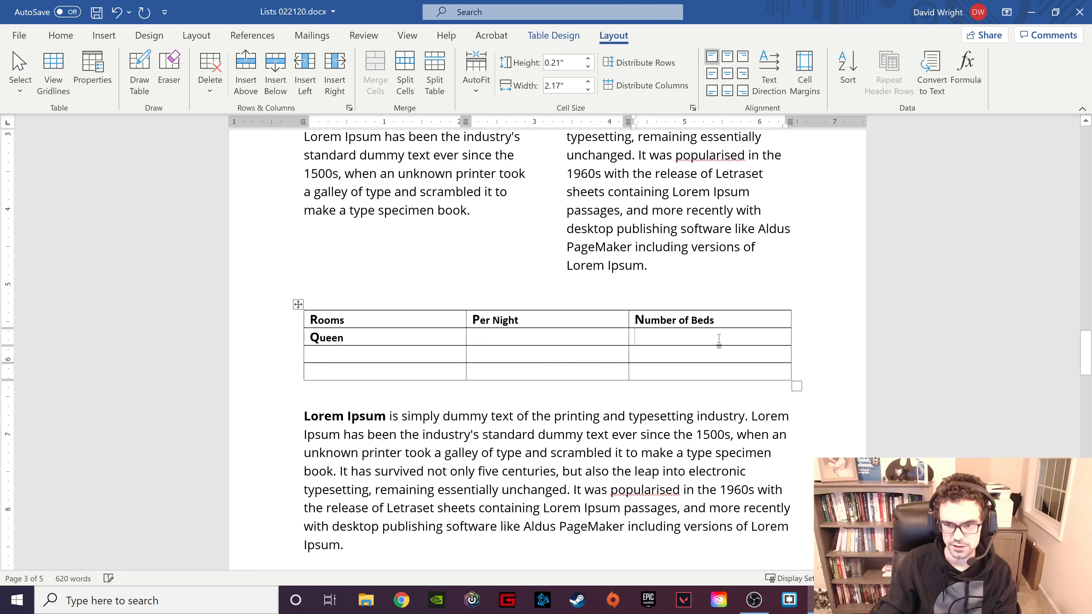
pyautogui.click(718, 339)
pyautogui.write('2')
# Enter $45 as the Per Night price in the Queen row of the table
pyautogui.click(579, 337)
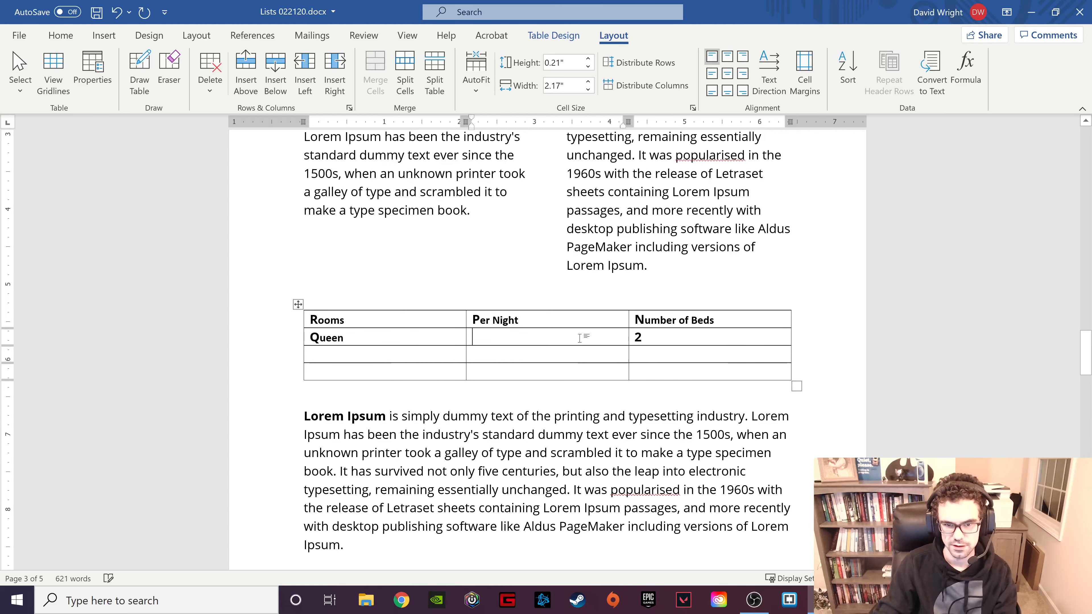
pyautogui.write('45')
pyautogui.press('BackSpace')
pyautogui.press('BackSpace')
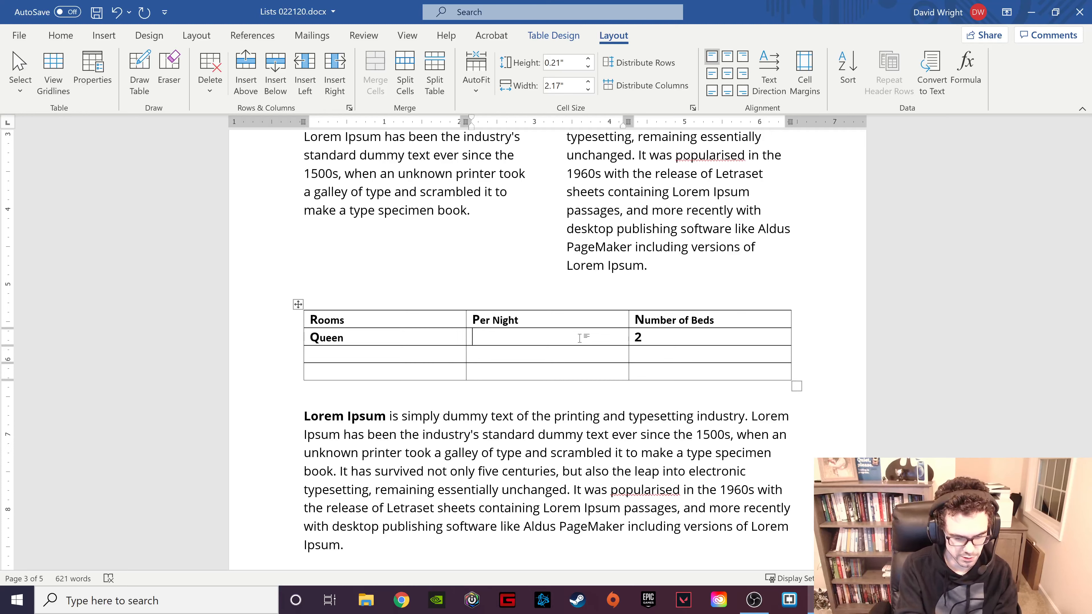
pyautogui.write('$45')
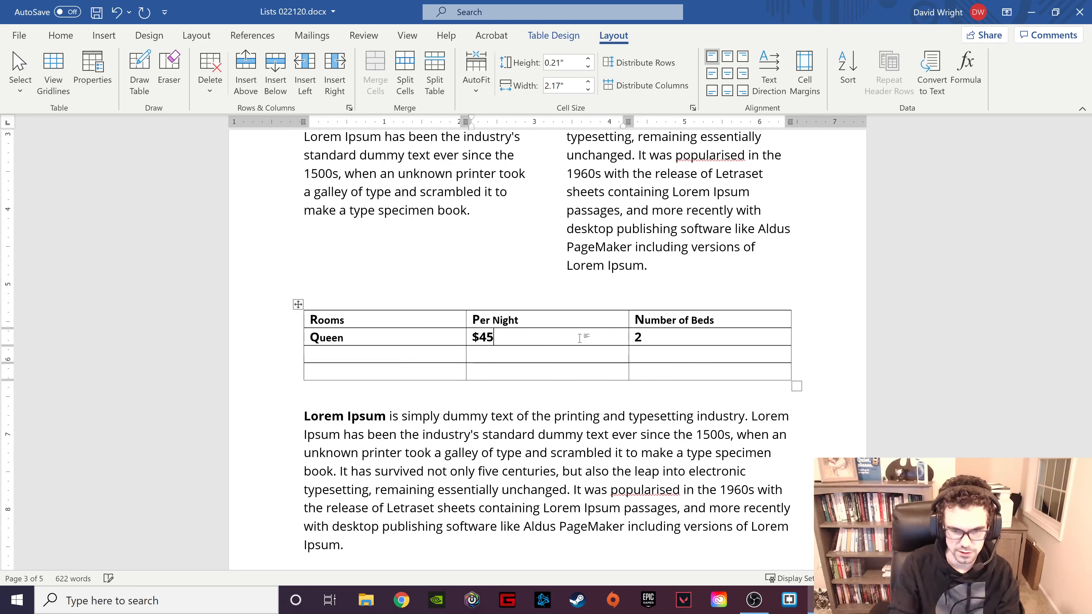
pyautogui.press('Tab')
pyautogui.press('Tab')
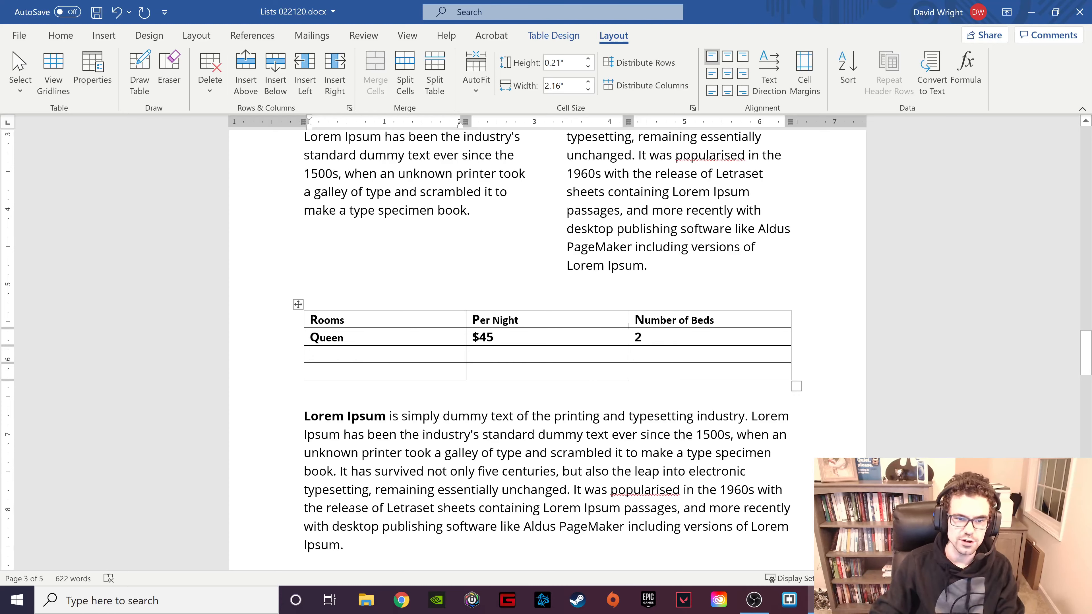
# Apply the blue grid table style with a solid header row and light blue banded rows to the whole table
pyautogui.moveTo(349, 319); pyautogui.dragTo(707, 371)
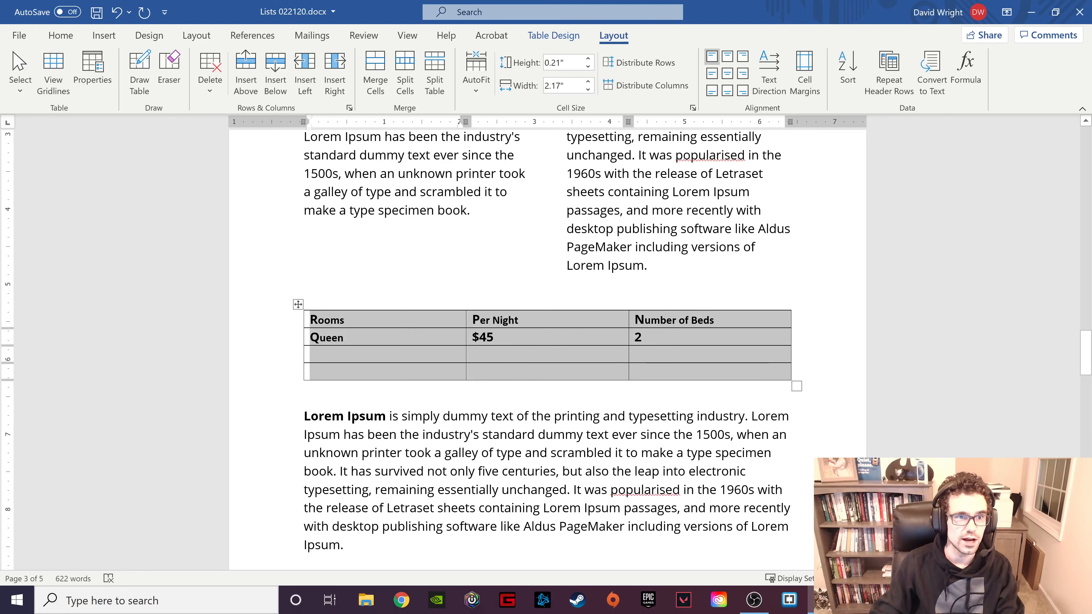
pyautogui.click(578, 36)
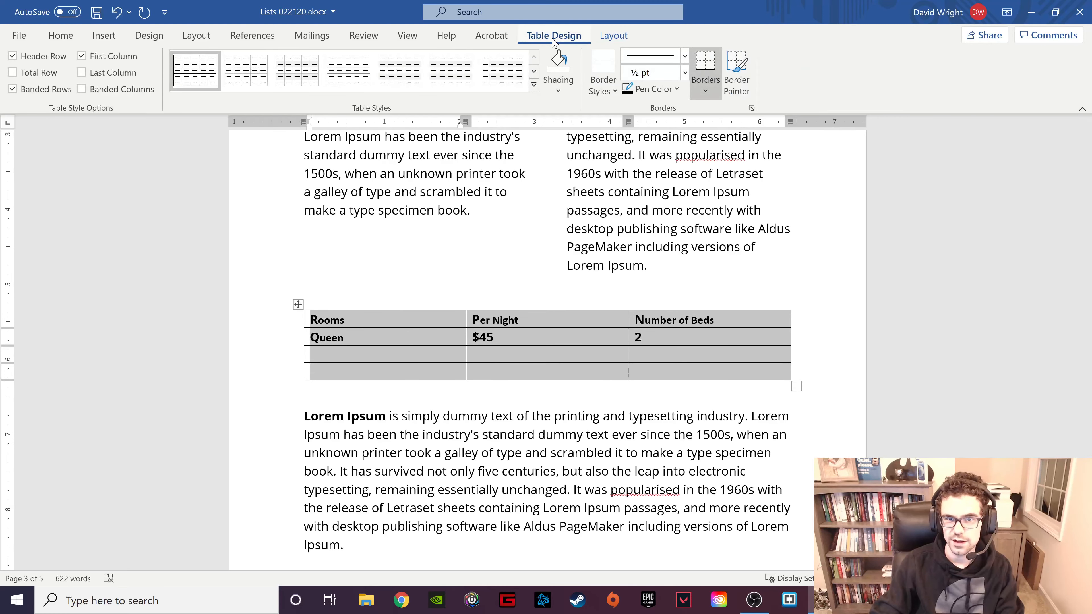
pyautogui.click(533, 86)
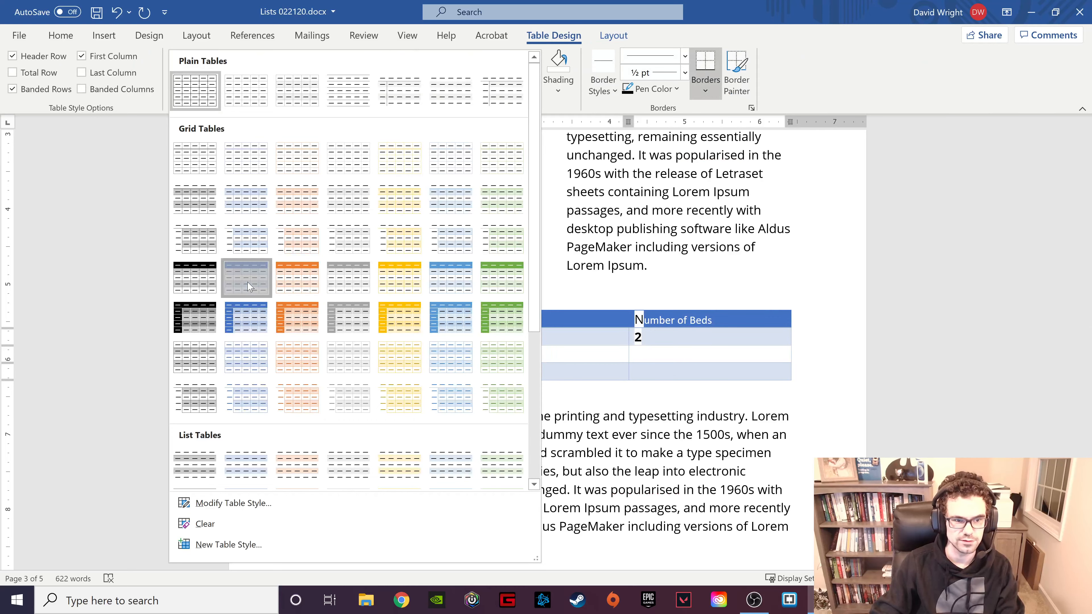
pyautogui.click(248, 292)
pyautogui.click(408, 368)
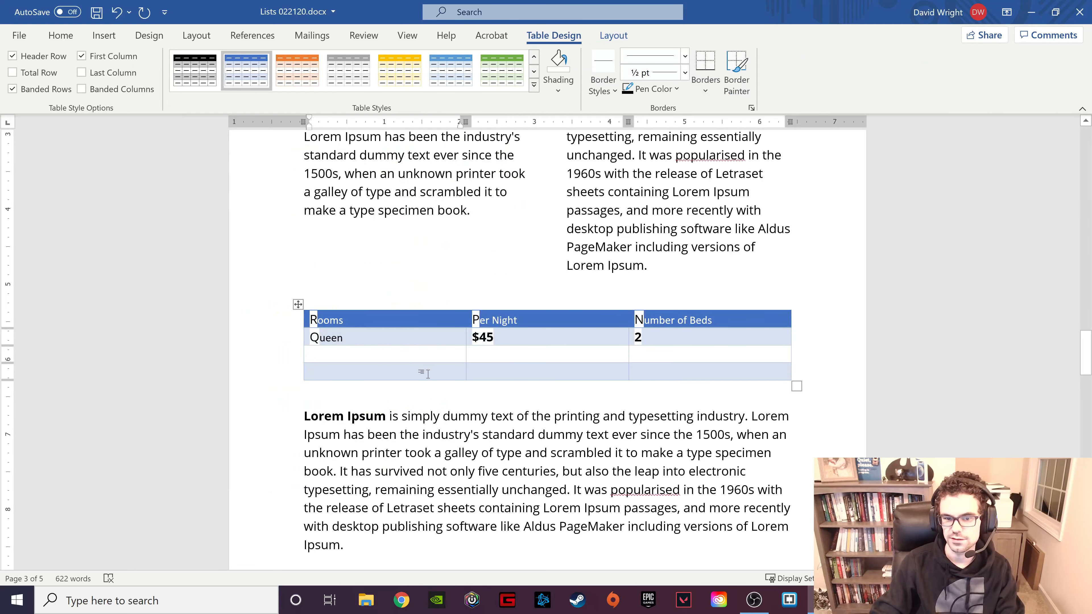
pyautogui.click(642, 337)
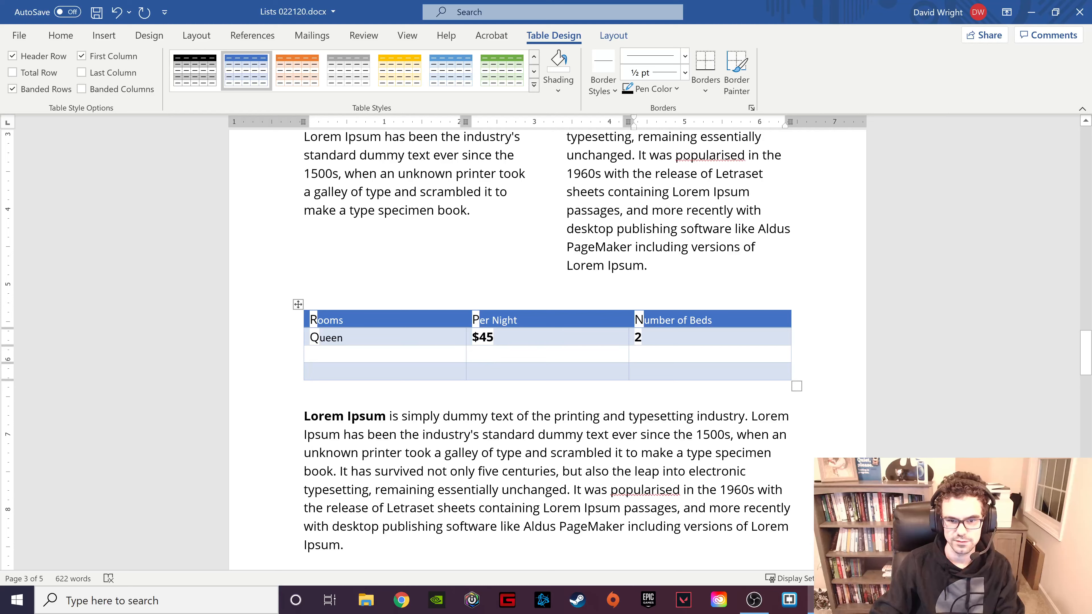
pyautogui.moveTo(493, 320); pyautogui.dragTo(471, 337)
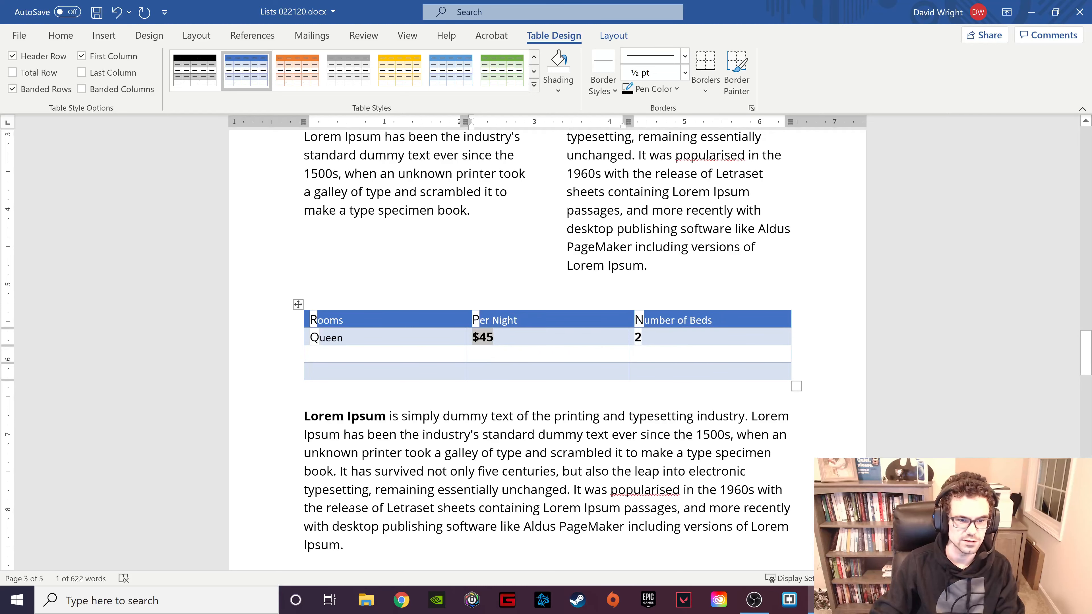
pyautogui.click(390, 338)
pyautogui.click(598, 228)
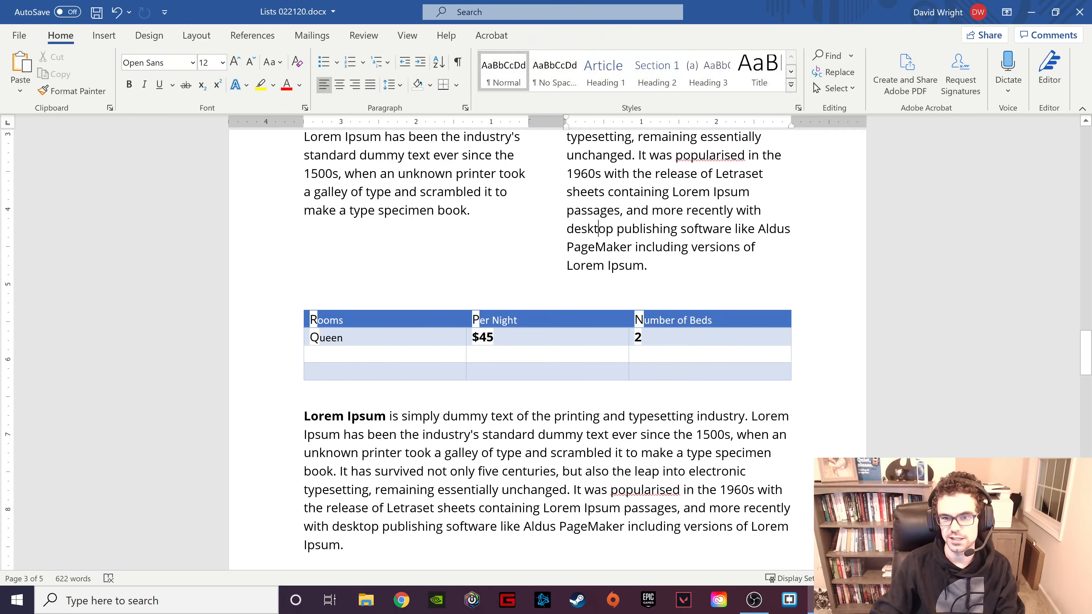
pyautogui.moveTo(647, 266); pyautogui.dragTo(568, 247)
pyautogui.click(479, 338)
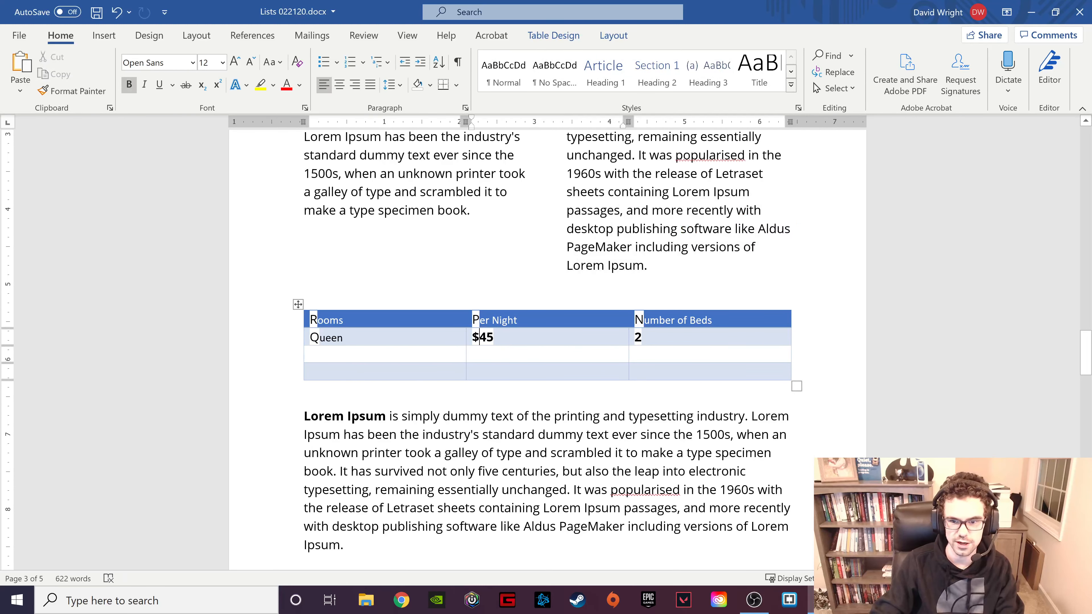
# Clear all text formatting from the whole table so its text follows the table style
pyautogui.moveTo(753, 373); pyautogui.dragTo(319, 304)
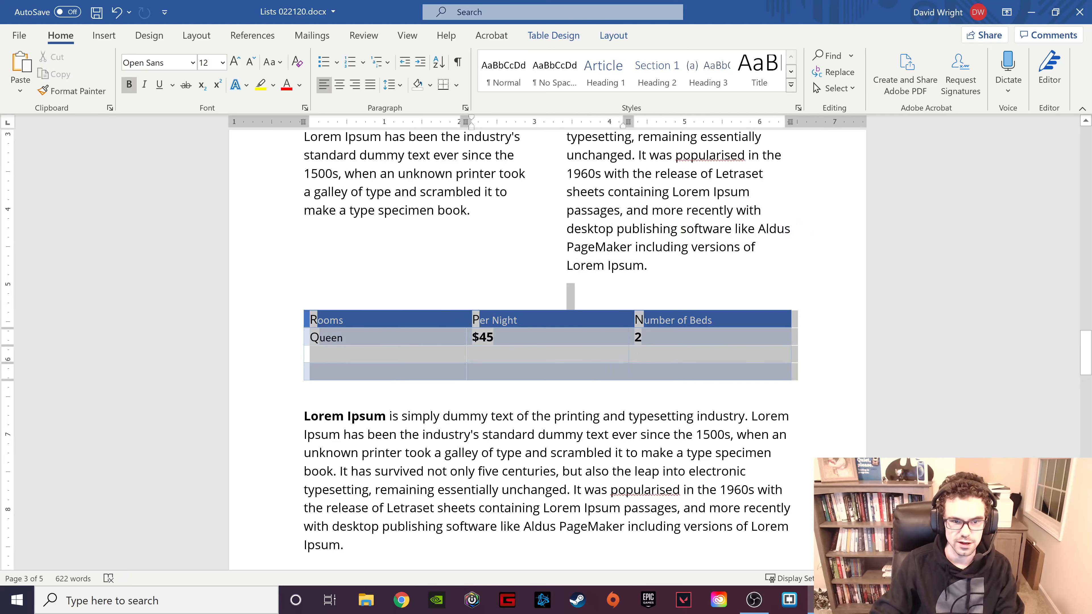
pyautogui.click(301, 65)
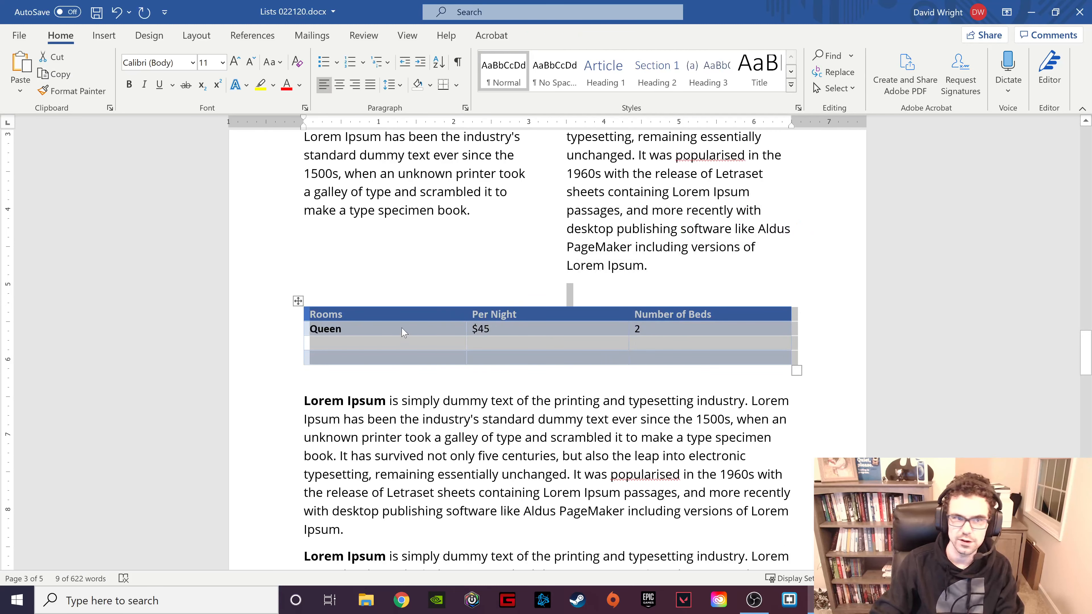
pyautogui.click(467, 330)
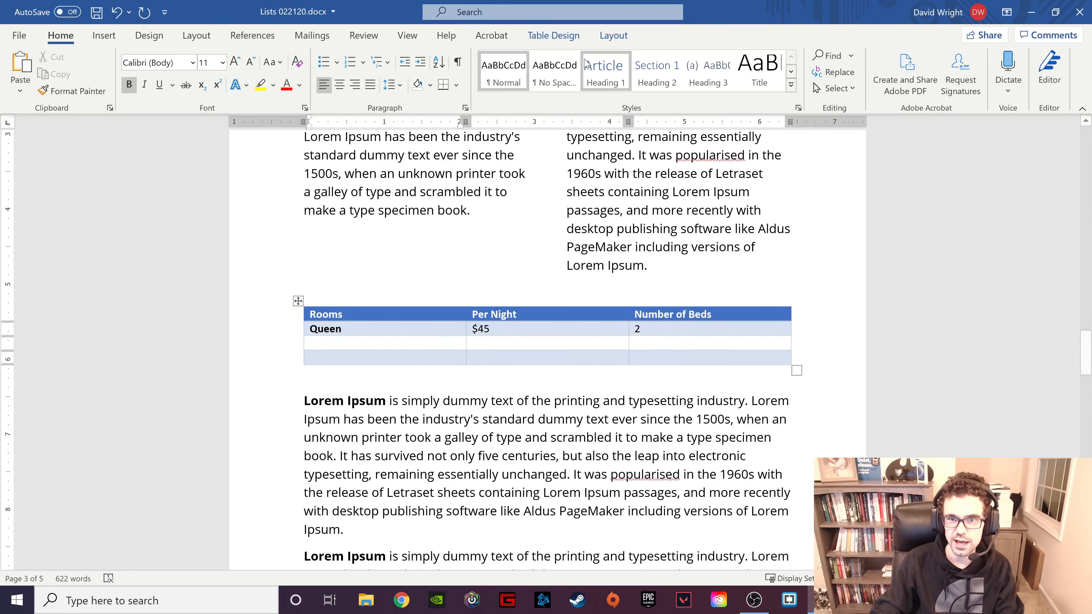
pyautogui.click(554, 35)
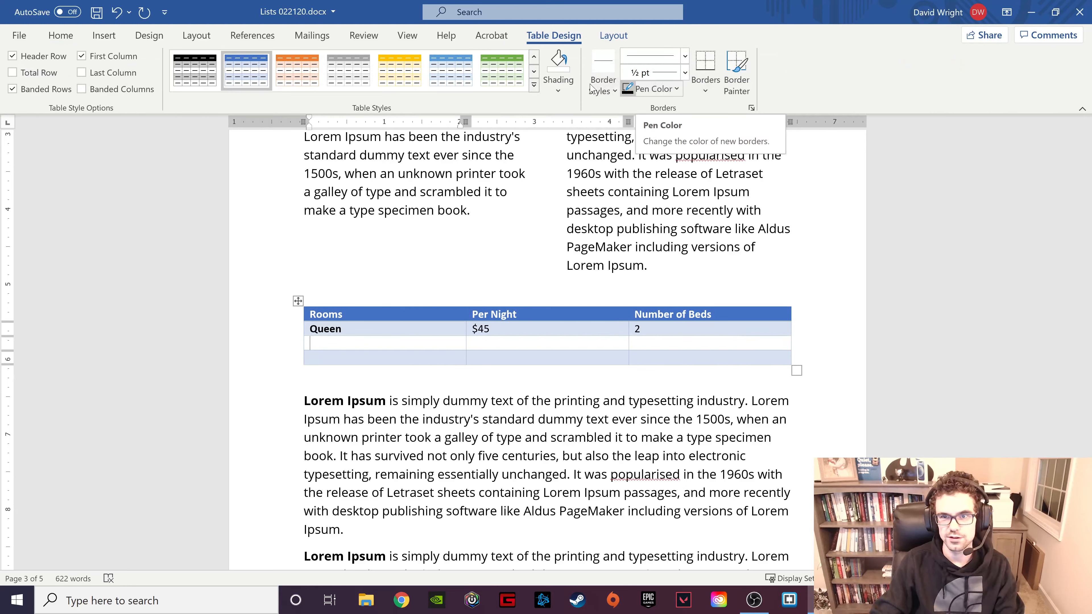
pyautogui.click(558, 82)
pyautogui.click(558, 82)
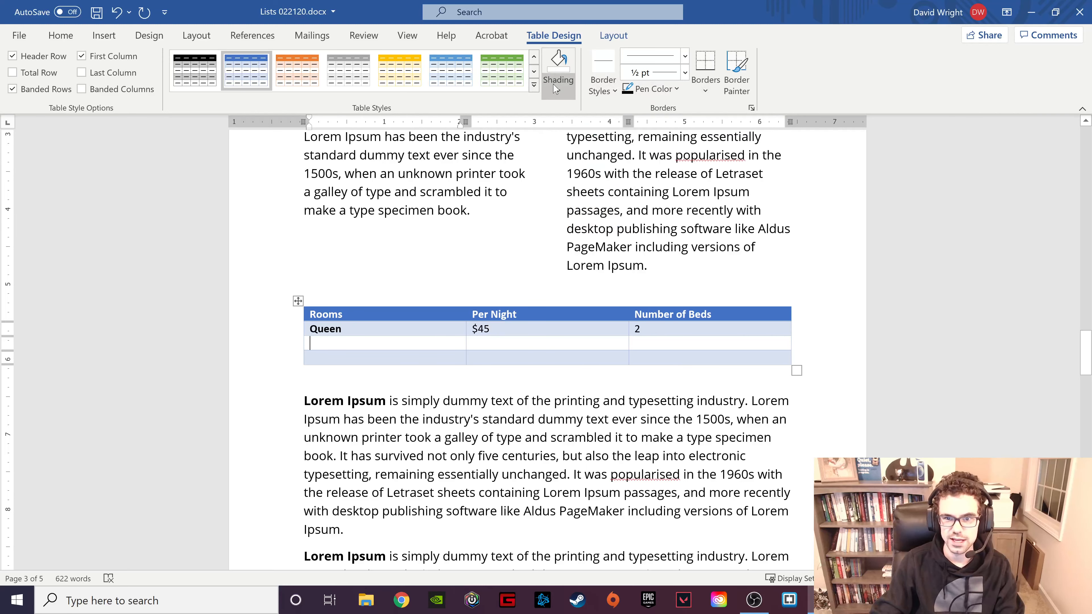
# Show the table layout options with the cursor in the Queen row's Per Night cell
pyautogui.click(603, 37)
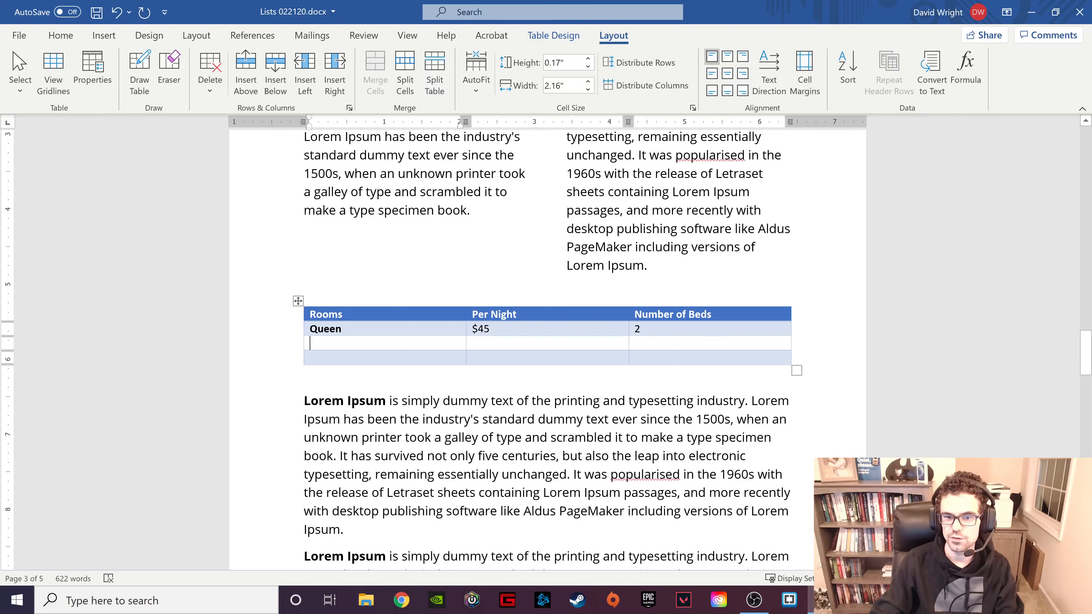
pyautogui.click(549, 330)
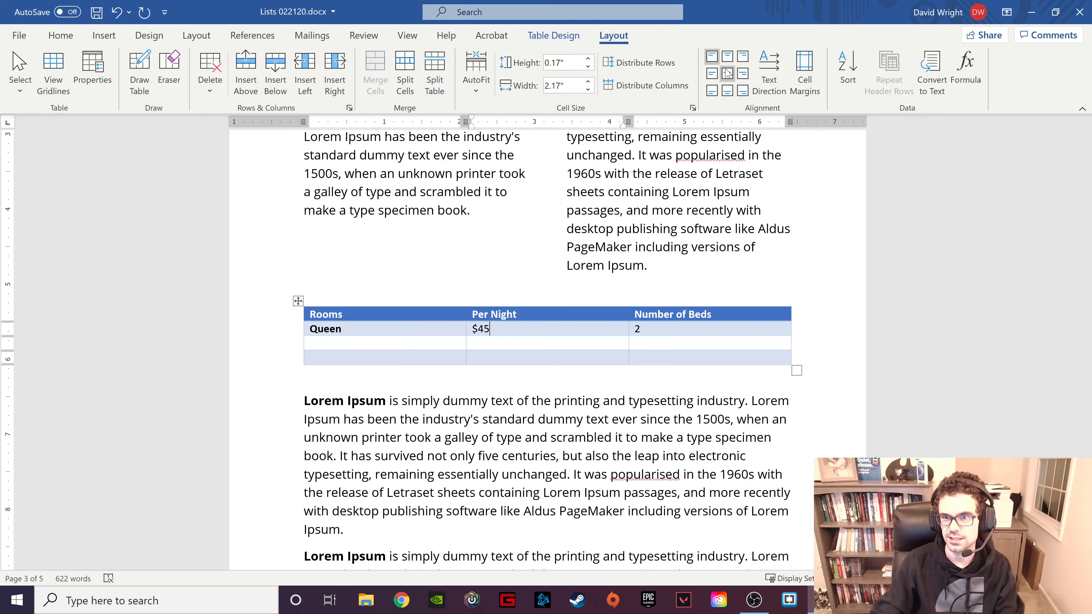